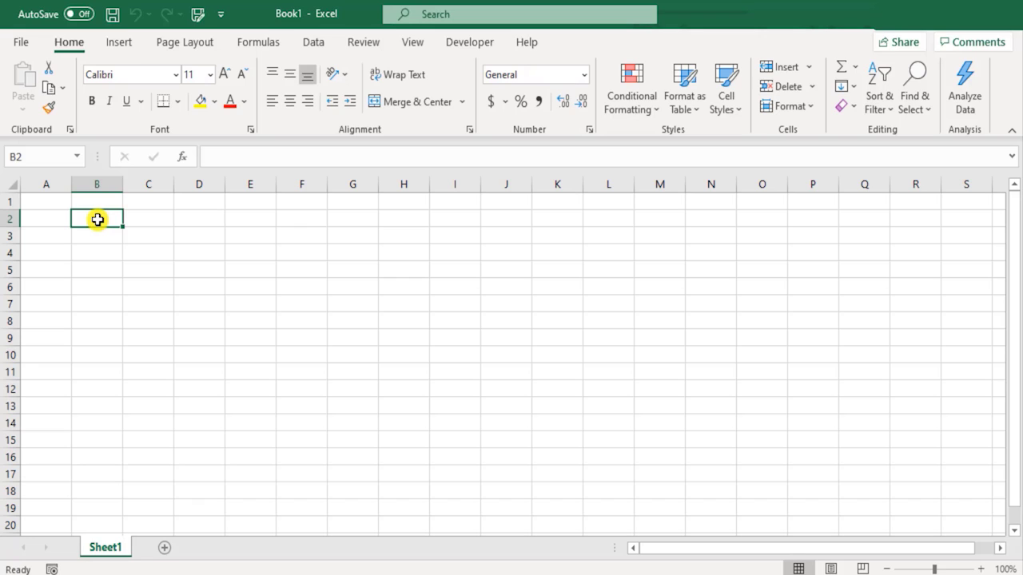
Look through the Date & Time functions in Excel's function library, from DATE to YEARFRAC.
click(281, 46)
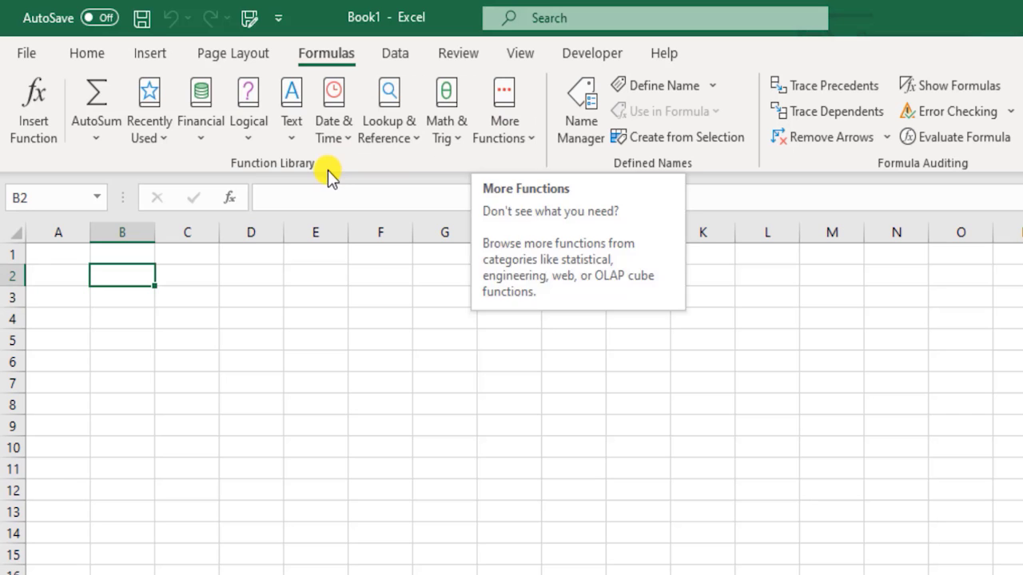
click(336, 135)
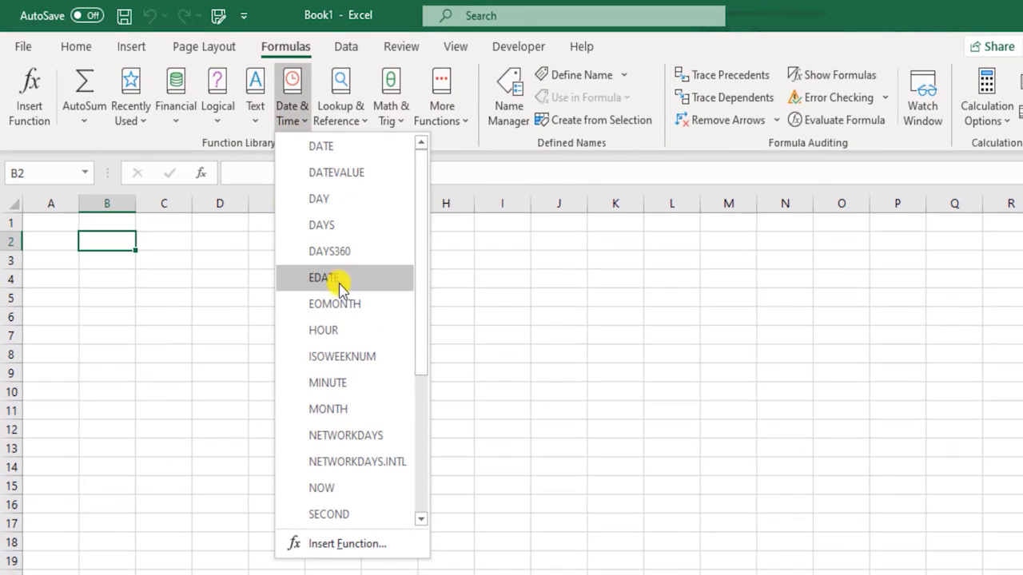
scroll(338, 292, down, 3)
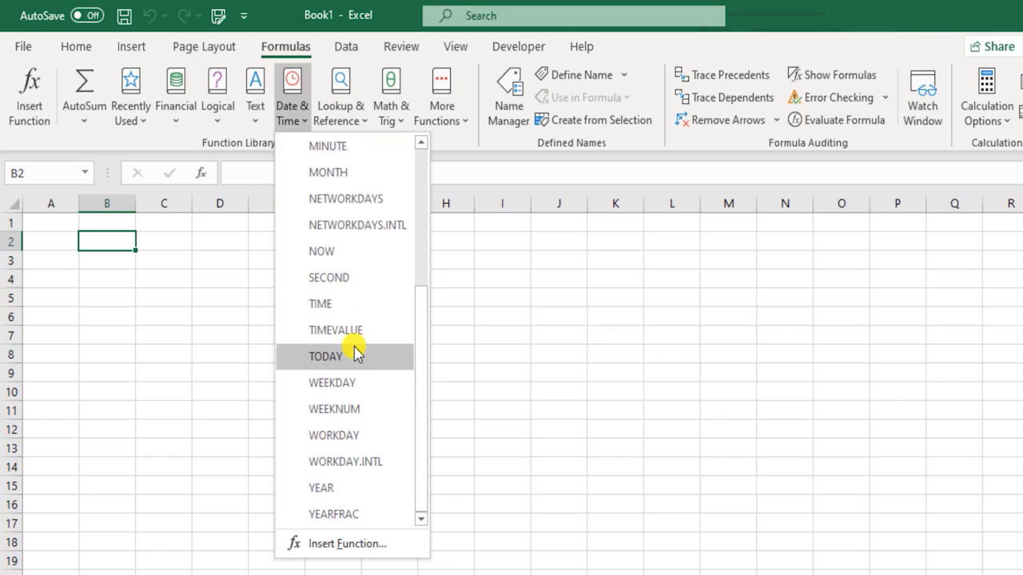
scroll(365, 338, up, 3)
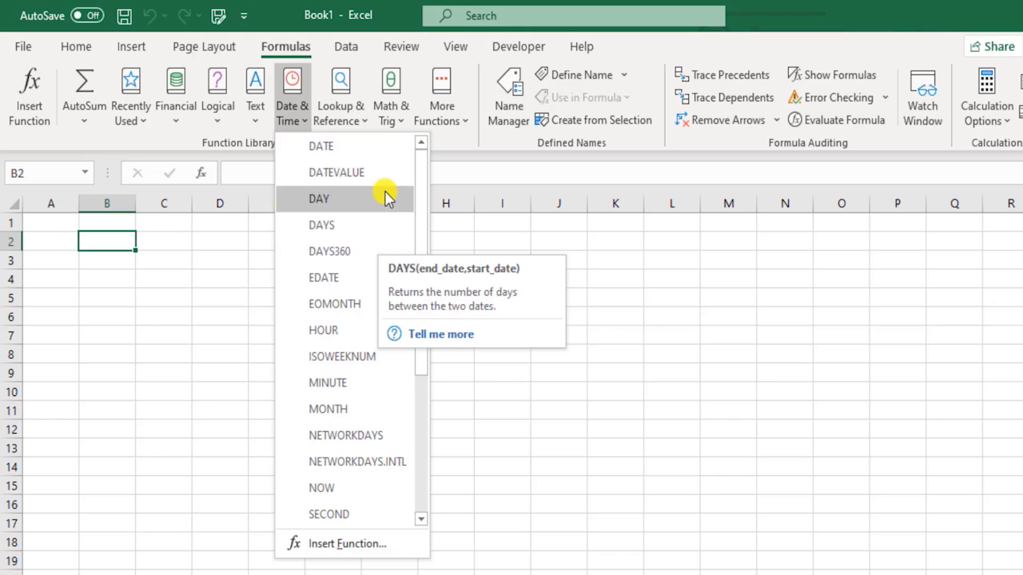
scroll(380, 210, down, 3)
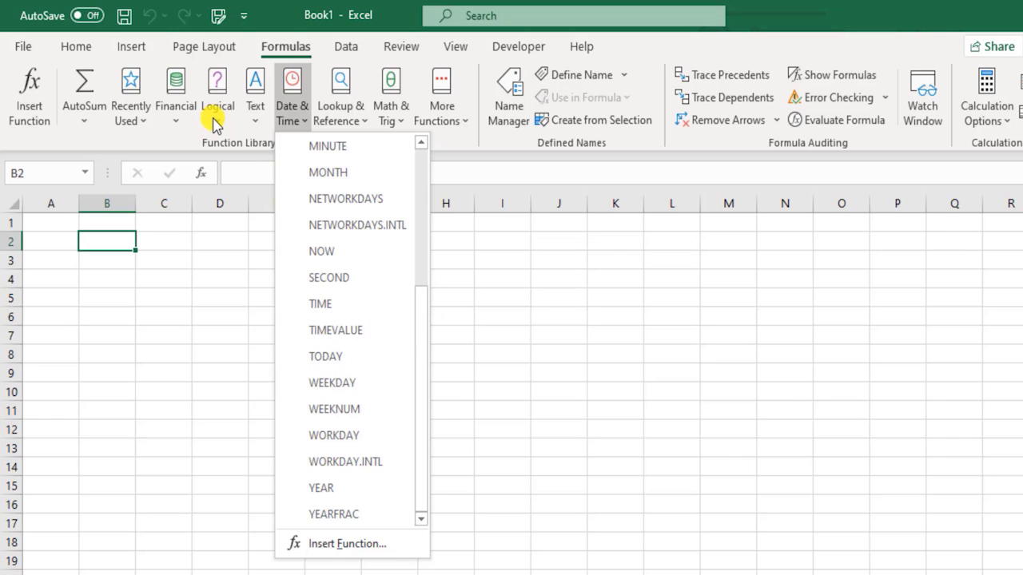
Look through the full set of Financial functions, from ACCRINT to YIELDMAT and back to the beginning.
click(181, 126)
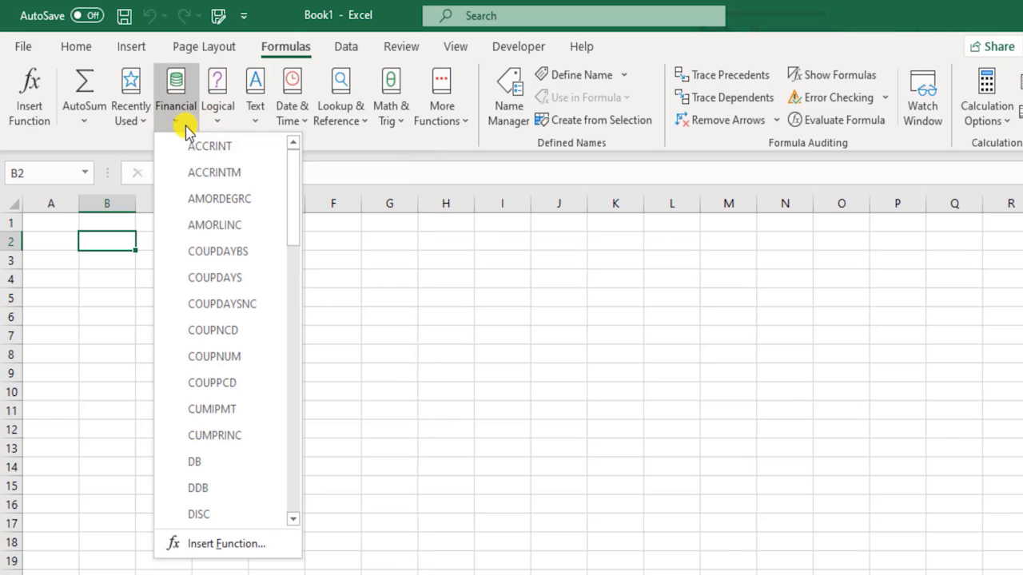
scroll(239, 331, down, 5)
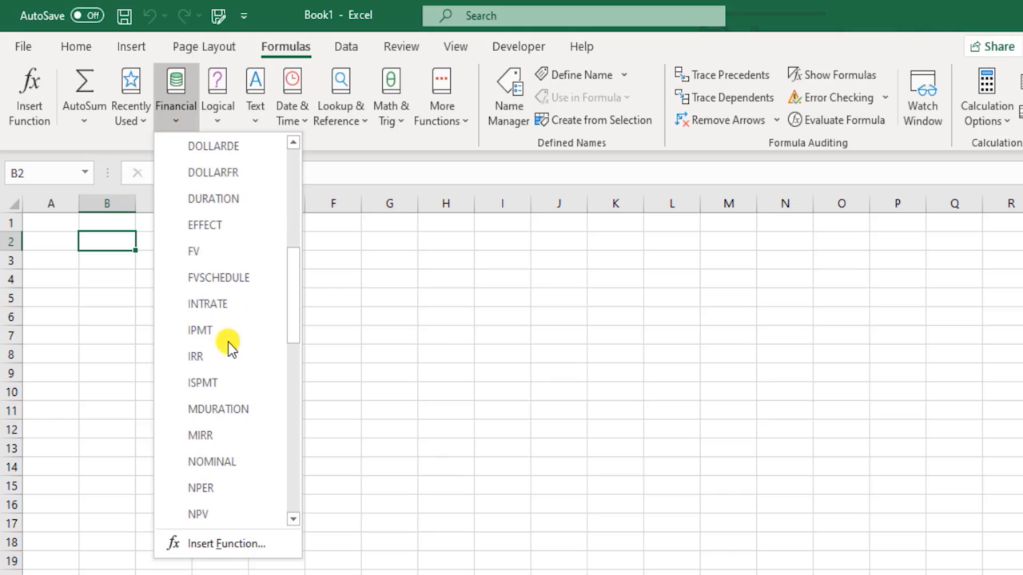
scroll(229, 346, down, 2)
scroll(229, 346, down, 2)
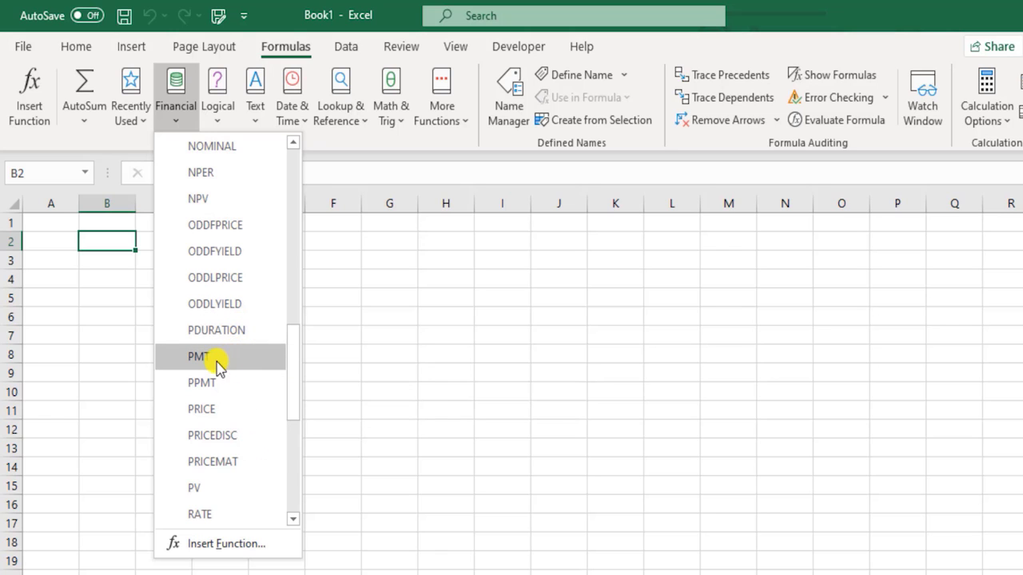
scroll(229, 381, down, 2)
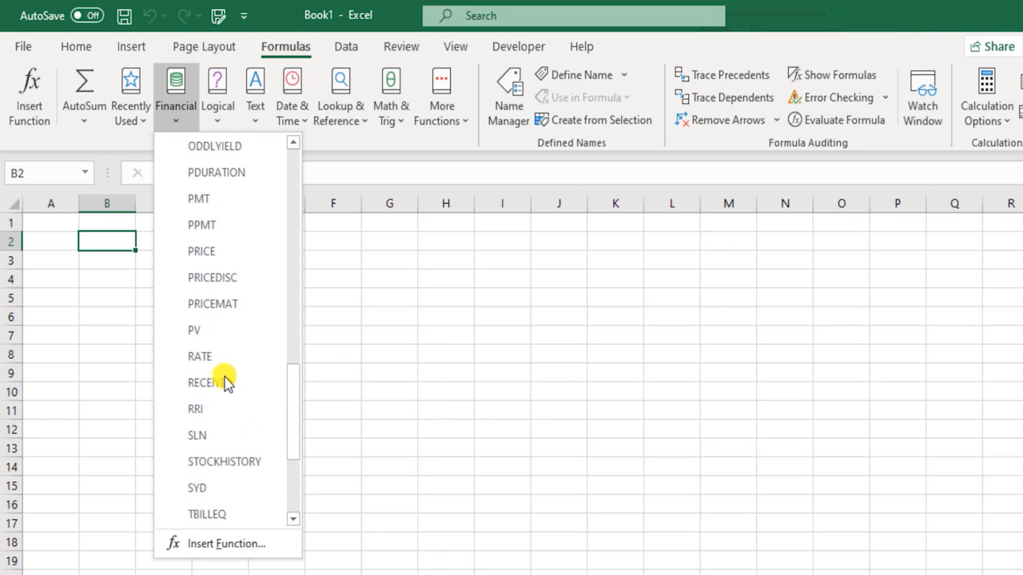
scroll(227, 382, down, 2)
scroll(227, 383, down, 1)
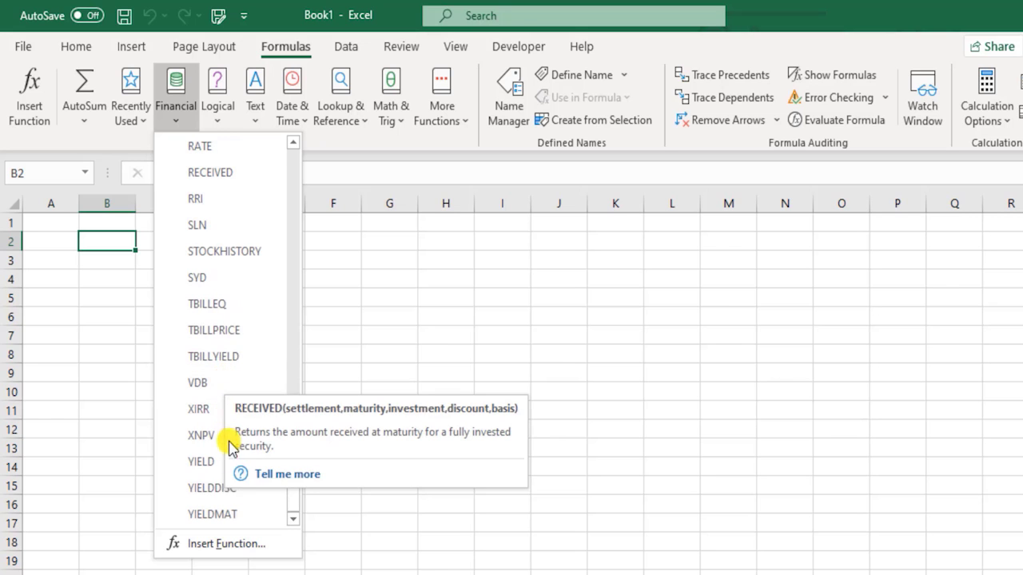
scroll(240, 309, up, 12)
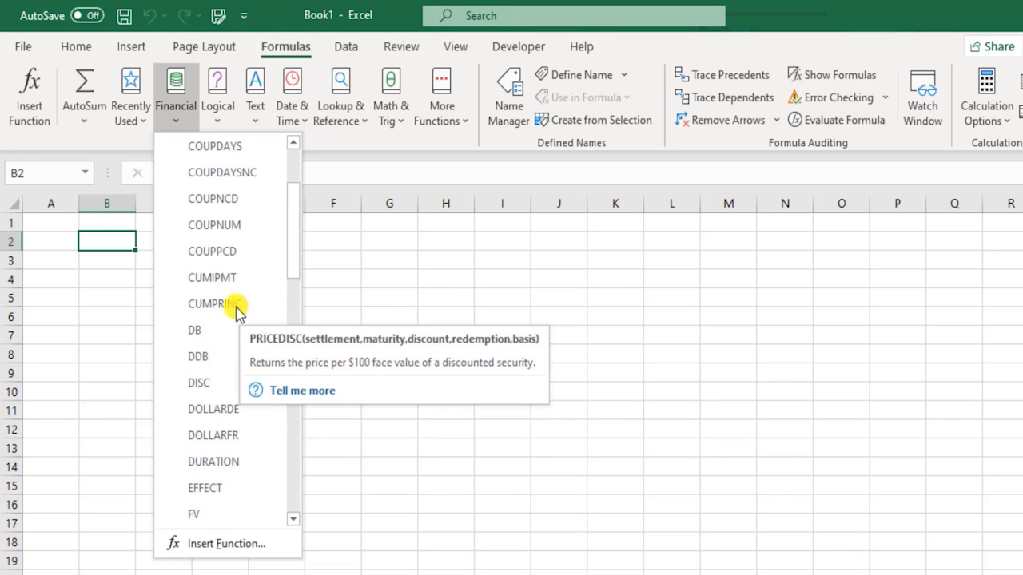
scroll(225, 216, up, 1)
scroll(225, 216, up, 1)
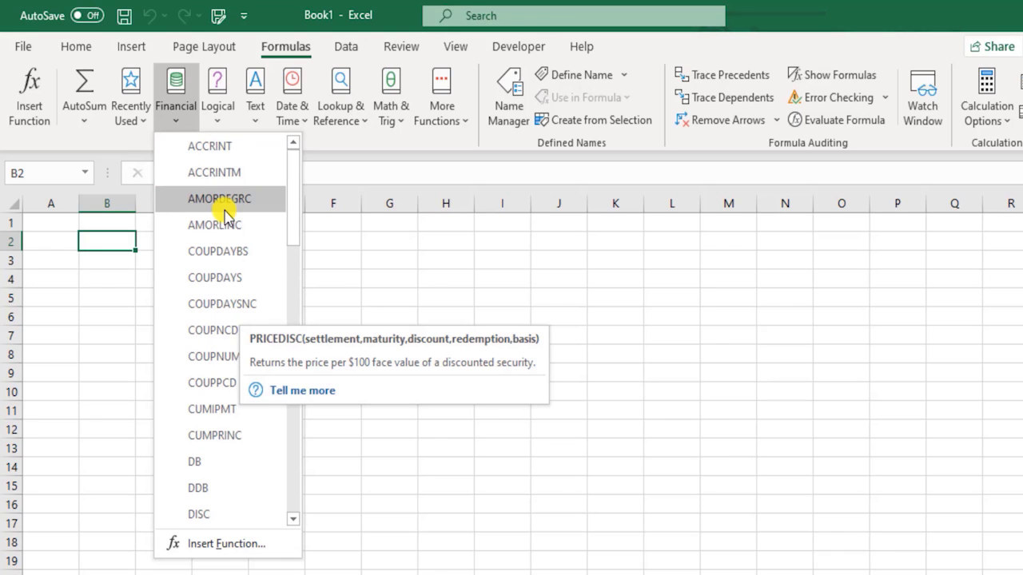
Review the Logical and Text functions, reading the descriptions of XOR, MID, CONCAT and CHAR.
click(219, 116)
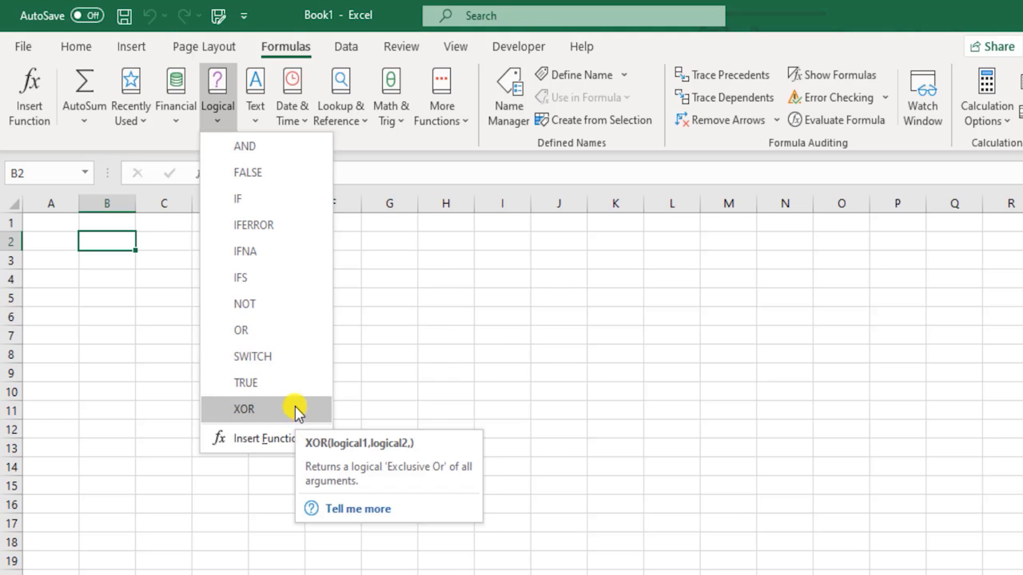
click(268, 112)
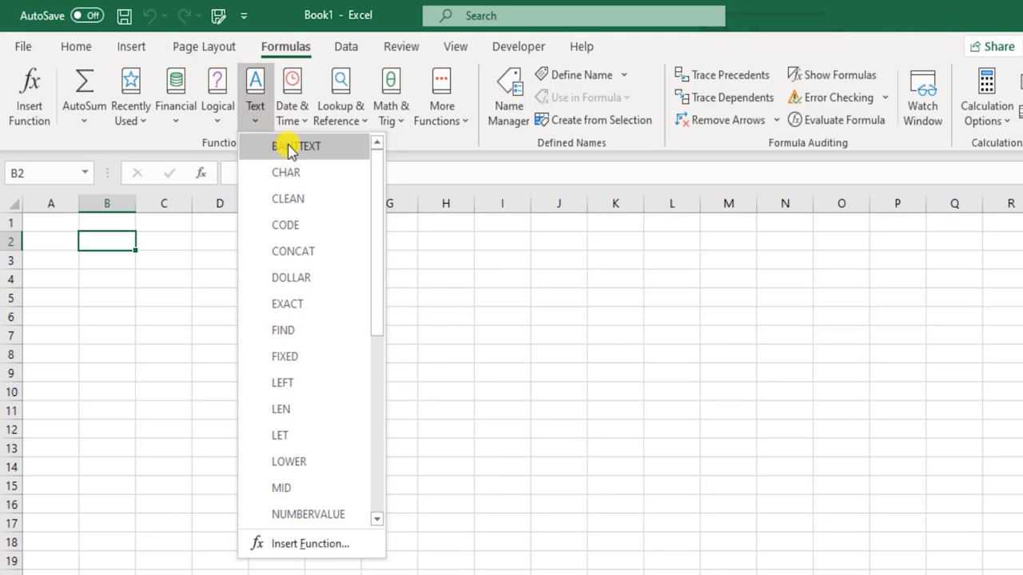
scroll(320, 277, down, 3)
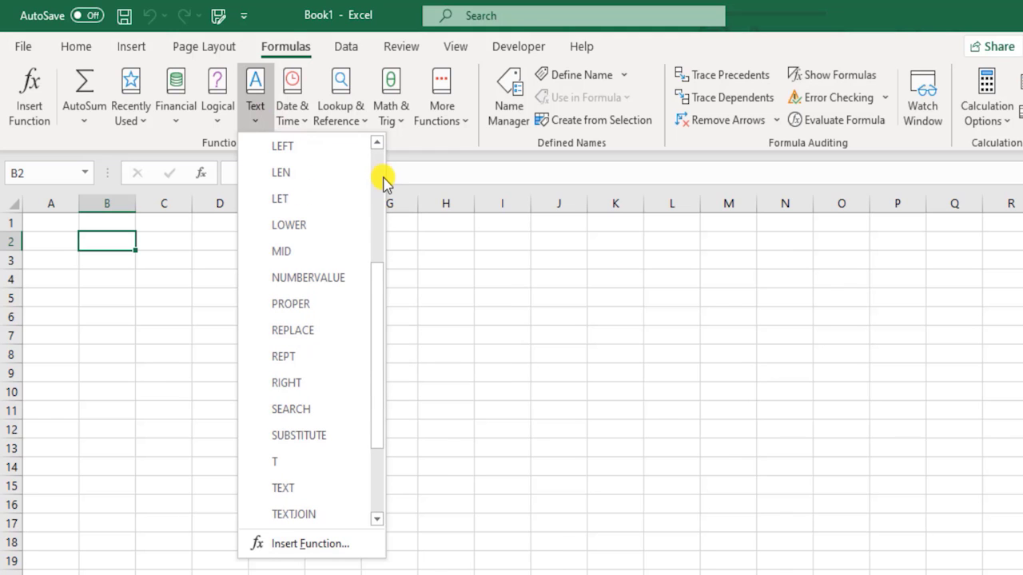
mouse_move(349, 258)
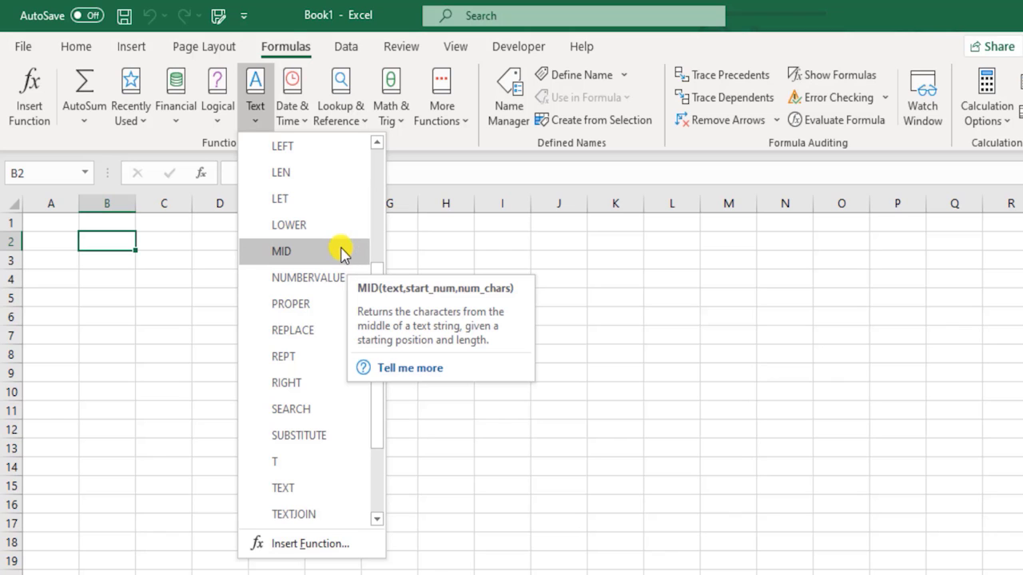
scroll(344, 254, down, 1)
scroll(342, 254, up, 1)
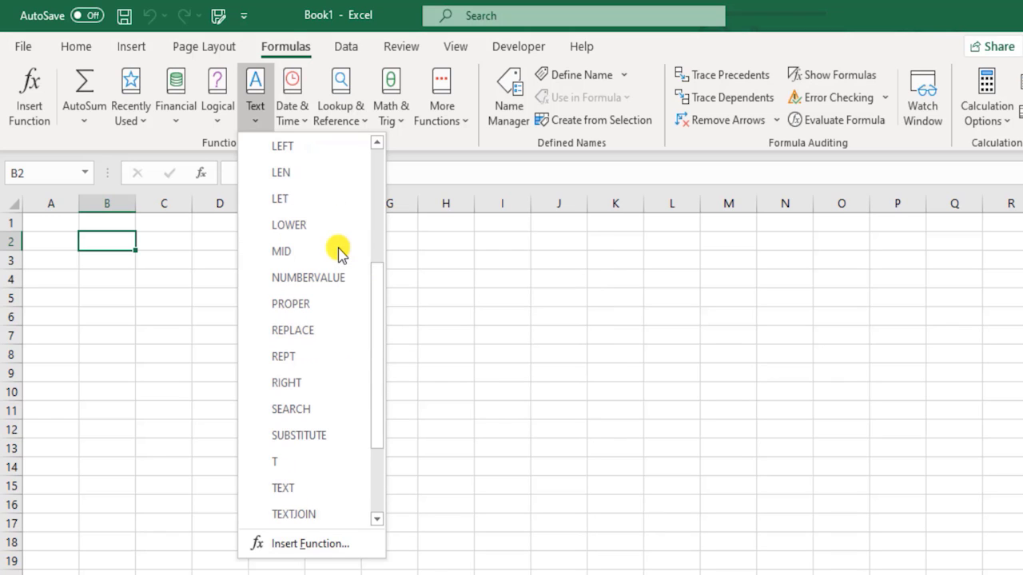
scroll(339, 252, up, 3)
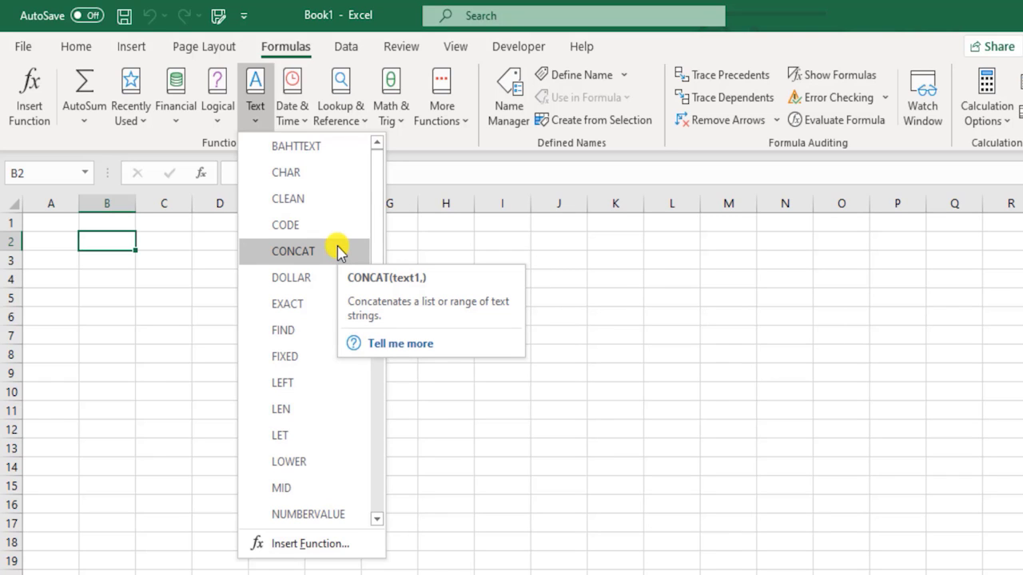
mouse_move(316, 176)
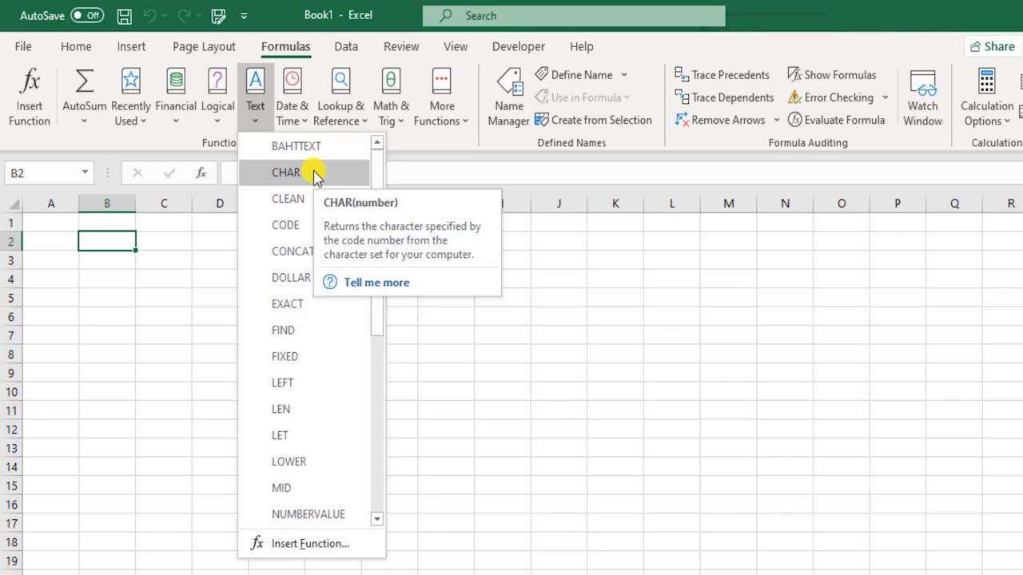
Look through the Lookup & Reference functions, from ADDRESS to XMATCH.
click(338, 100)
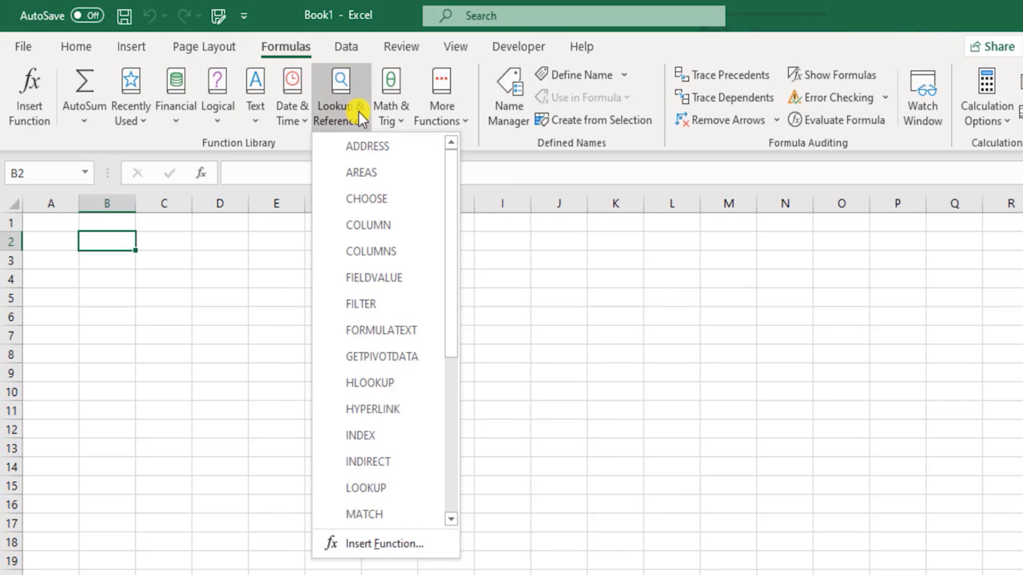
scroll(418, 283, down, 3)
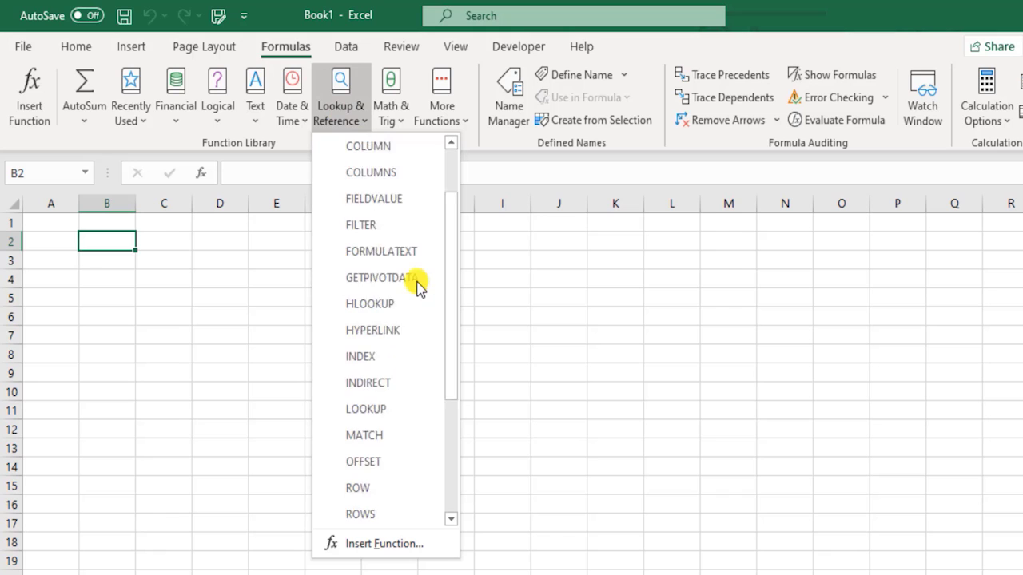
scroll(418, 284, down, 1)
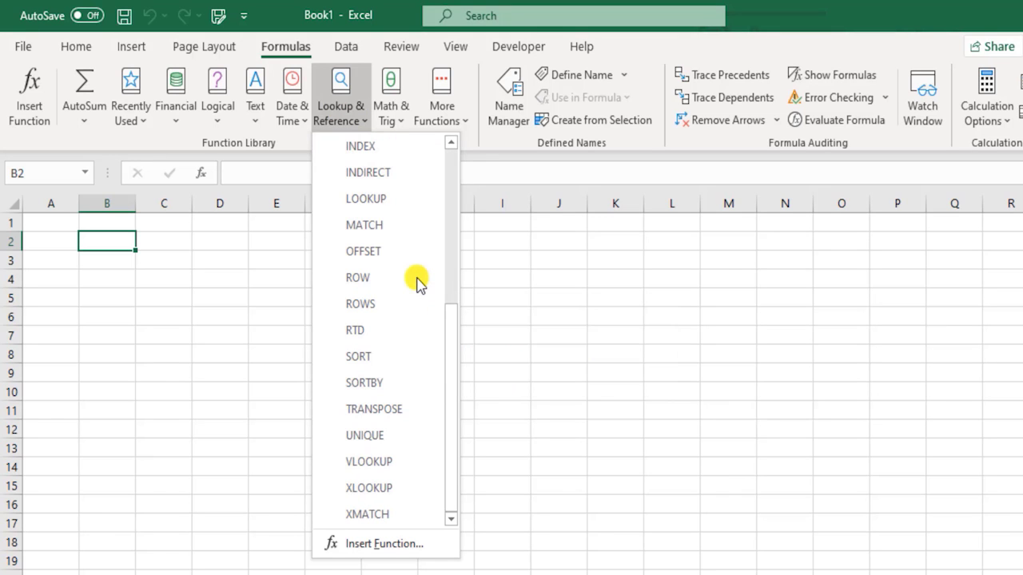
scroll(416, 276, up, 4)
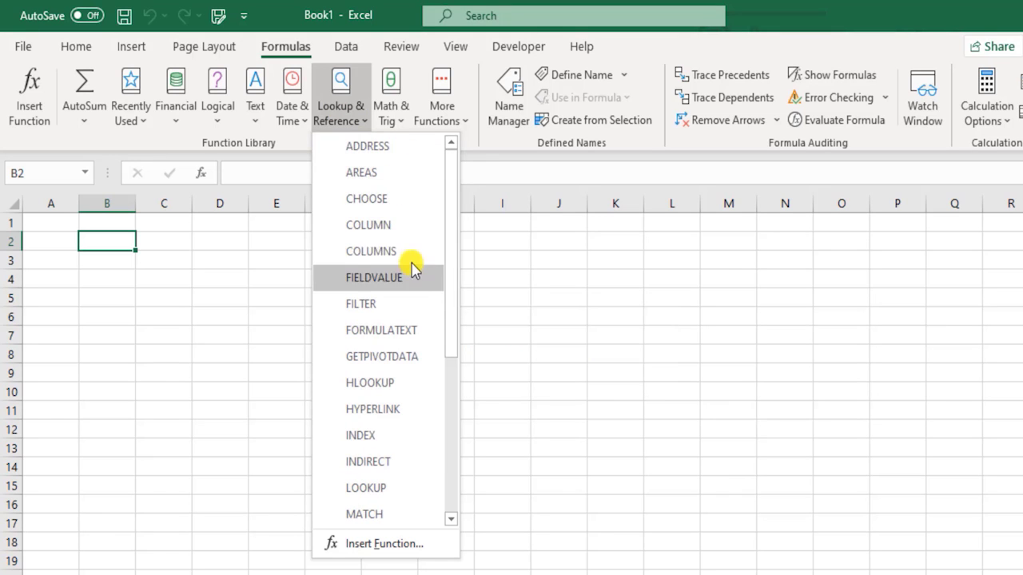
Browse the Math & Trig functions, checking the descriptions of entries such as CSC and EXP.
click(392, 104)
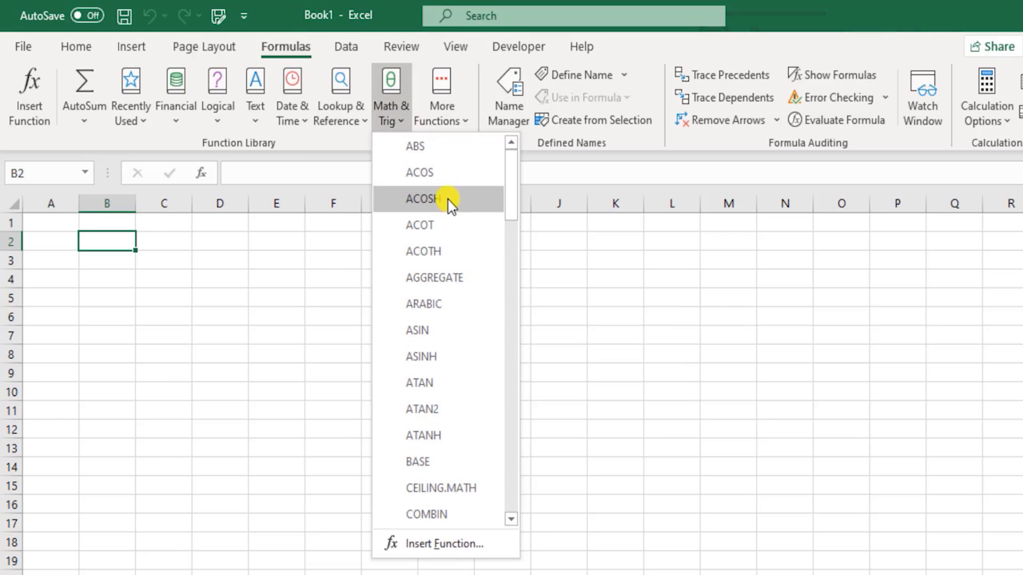
scroll(456, 362, down, 4)
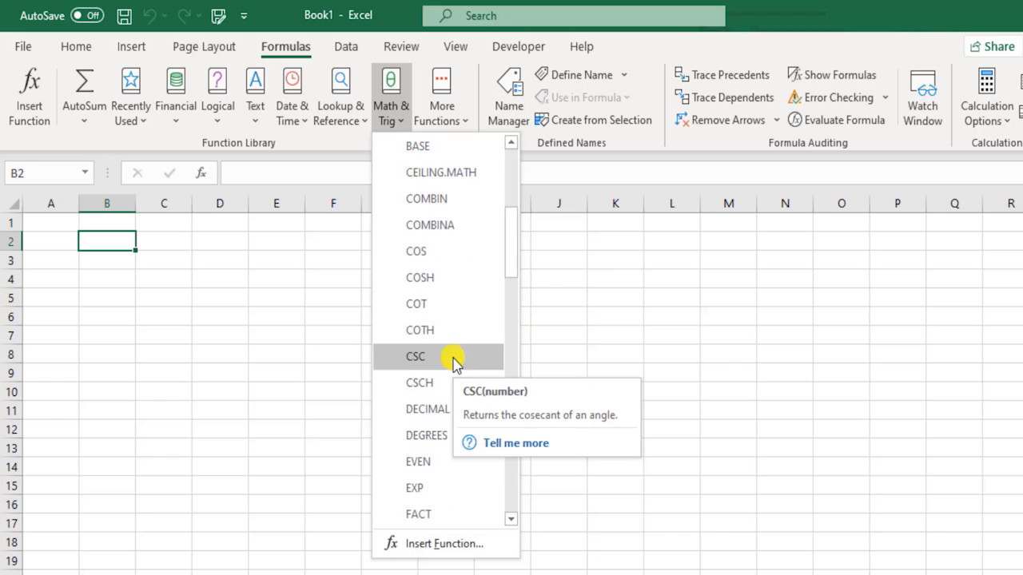
scroll(455, 361, down, 2)
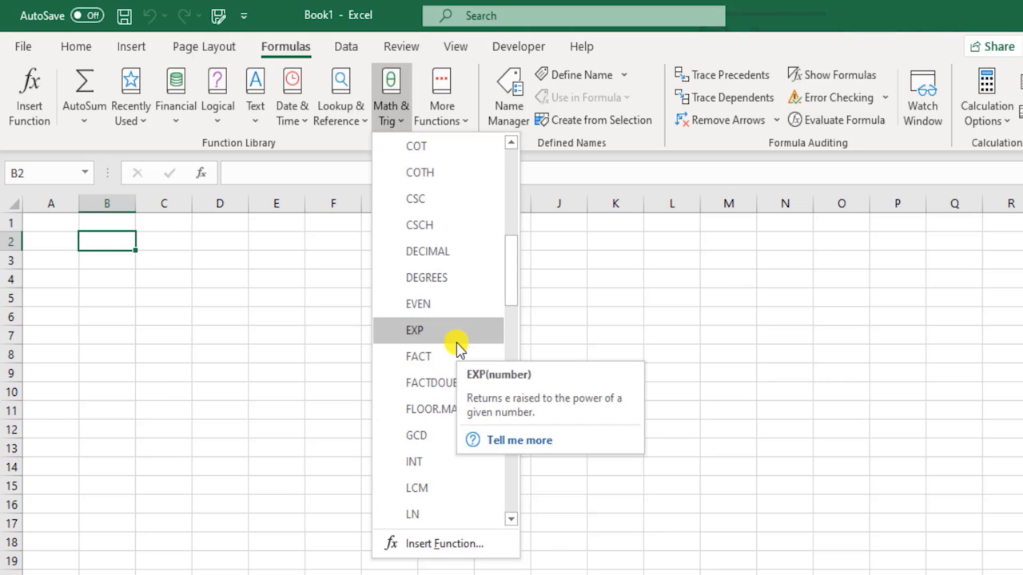
scroll(435, 275, up, 4)
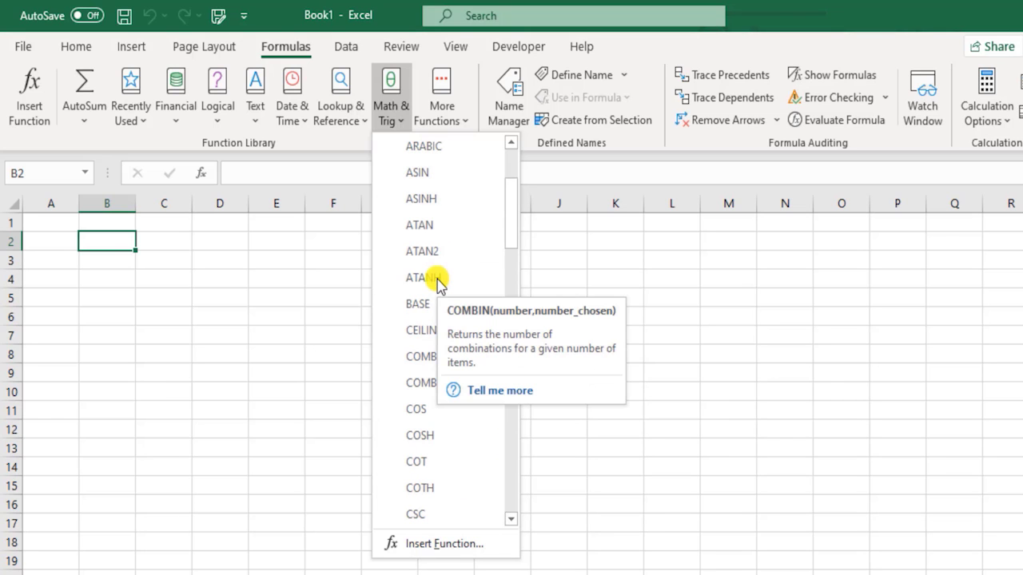
scroll(437, 279, up, 2)
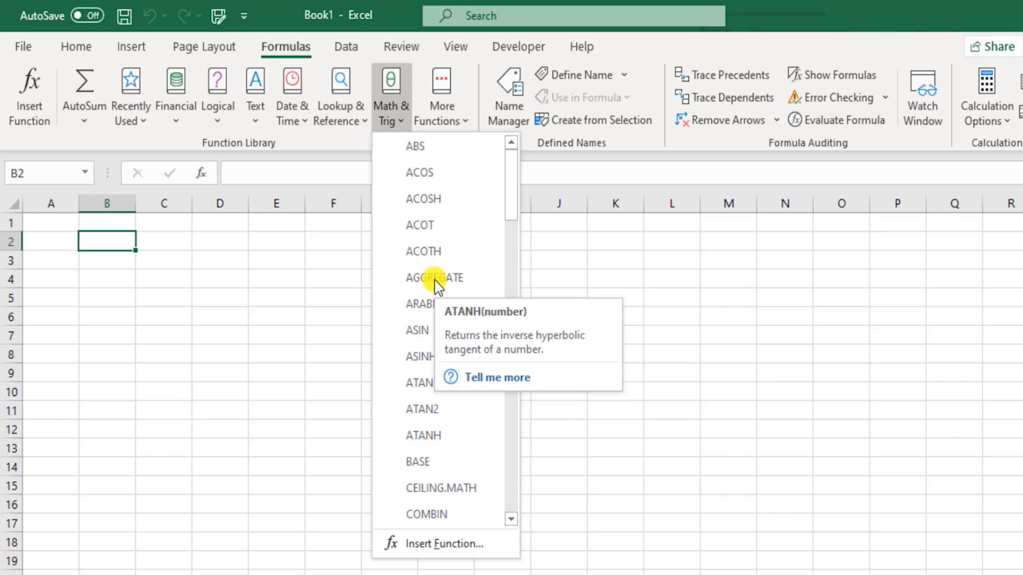
Examine the additional function categories, including Statistical, Engineering and Information, and close the function lists.
click(442, 94)
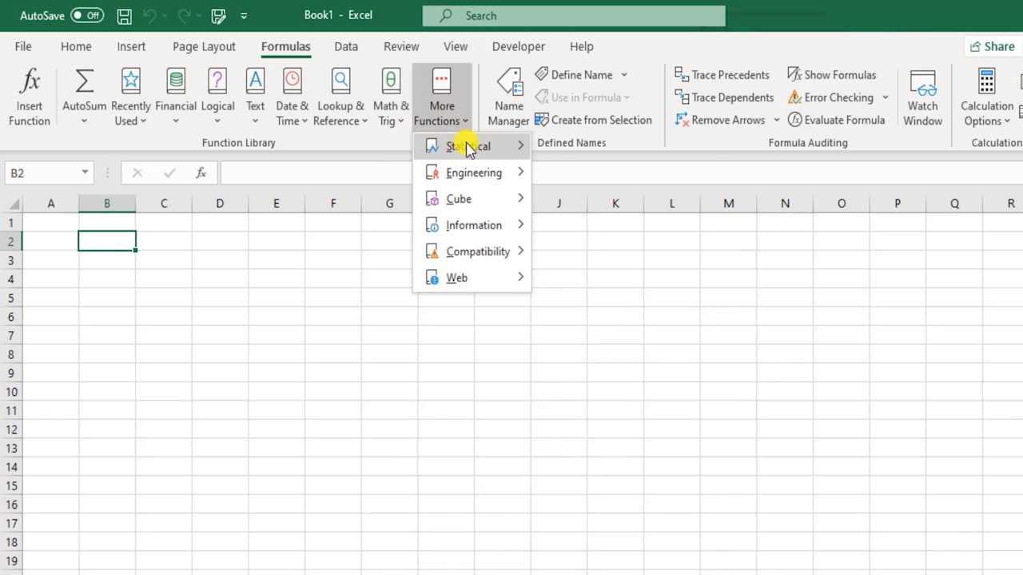
mouse_move(478, 147)
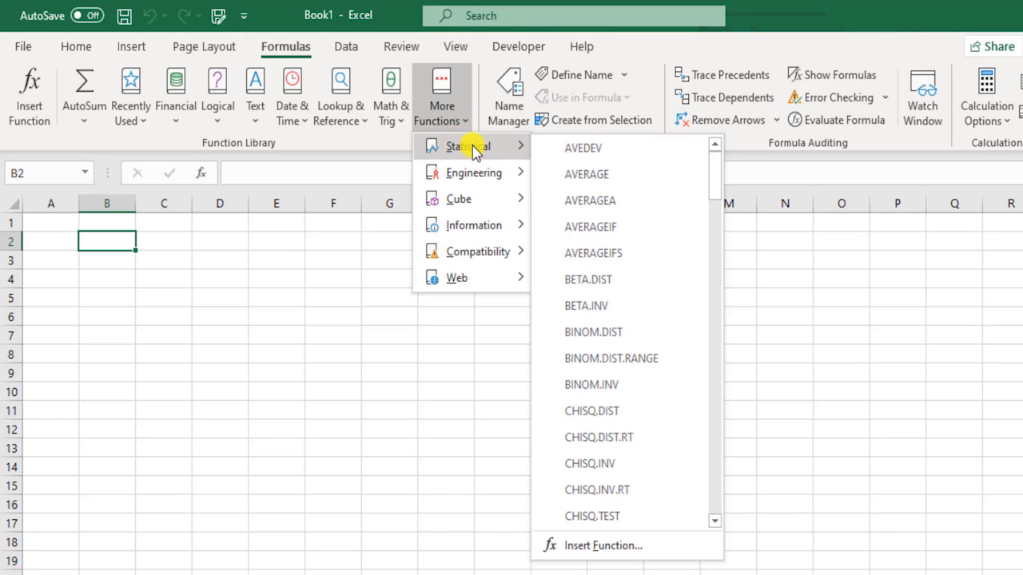
scroll(610, 252, down, 6)
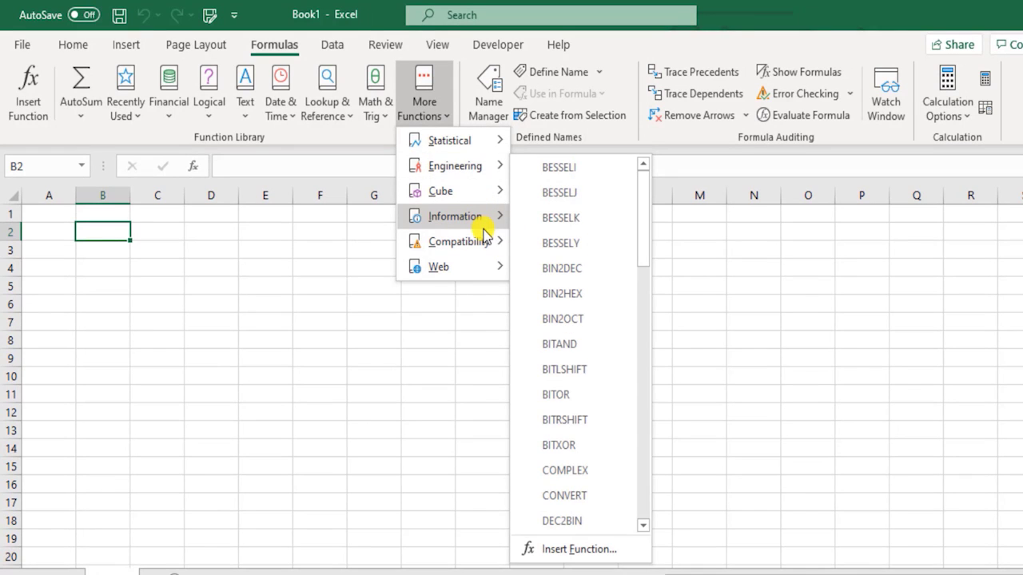
mouse_move(468, 216)
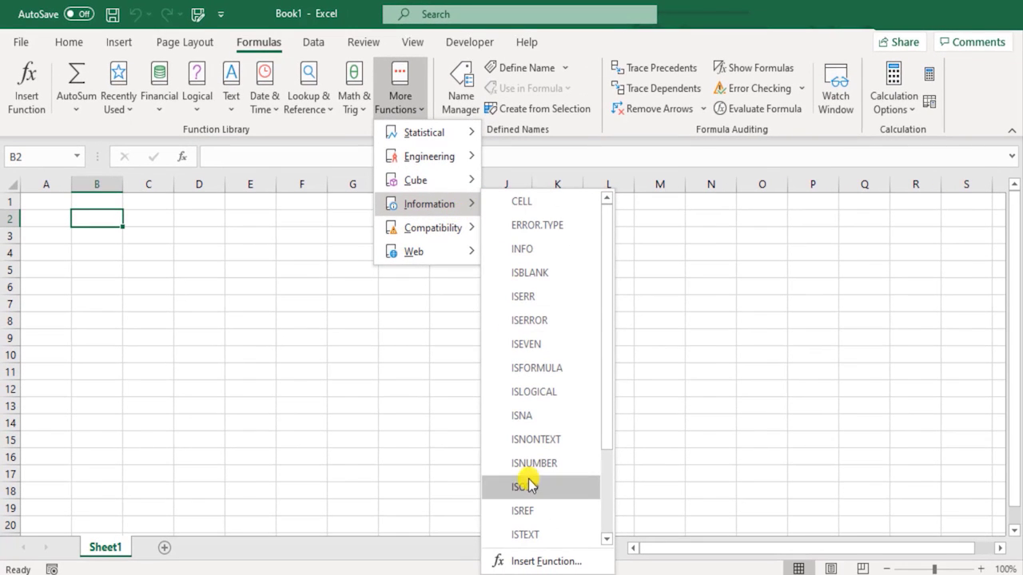
scroll(526, 480, down, 3)
scroll(554, 256, up, 3)
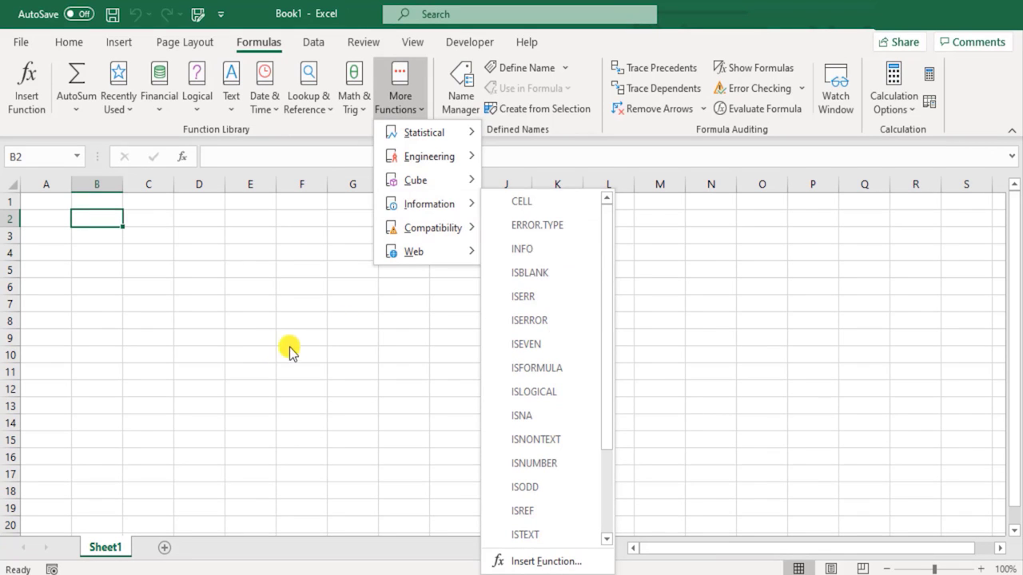
key(Escape)
key(Escape)
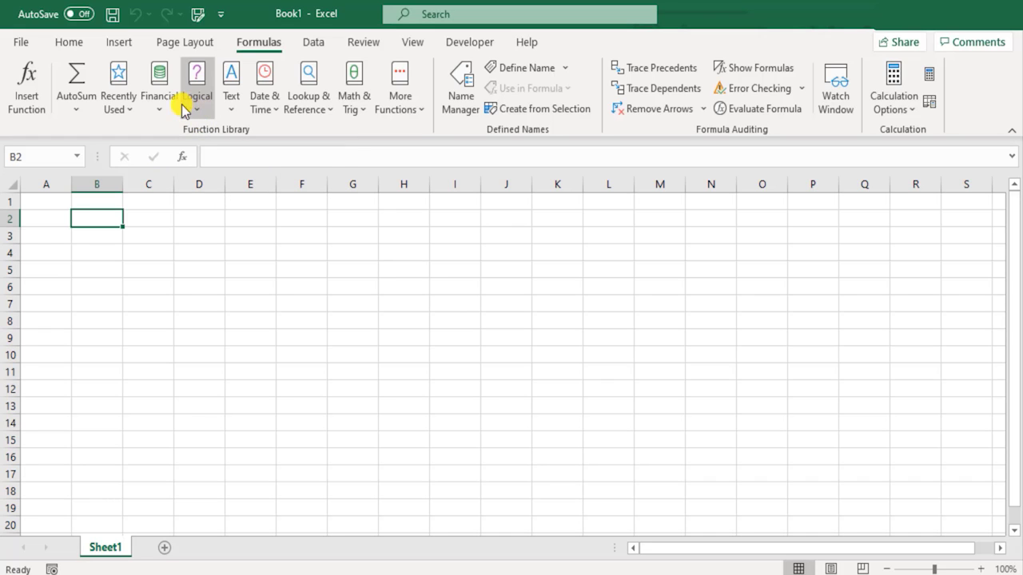
click(202, 120)
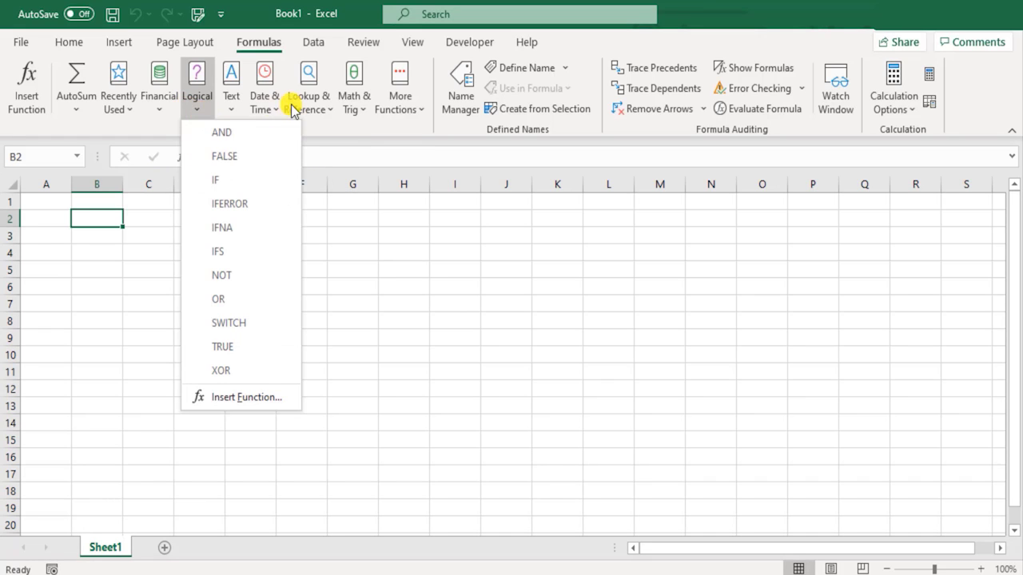
click(418, 125)
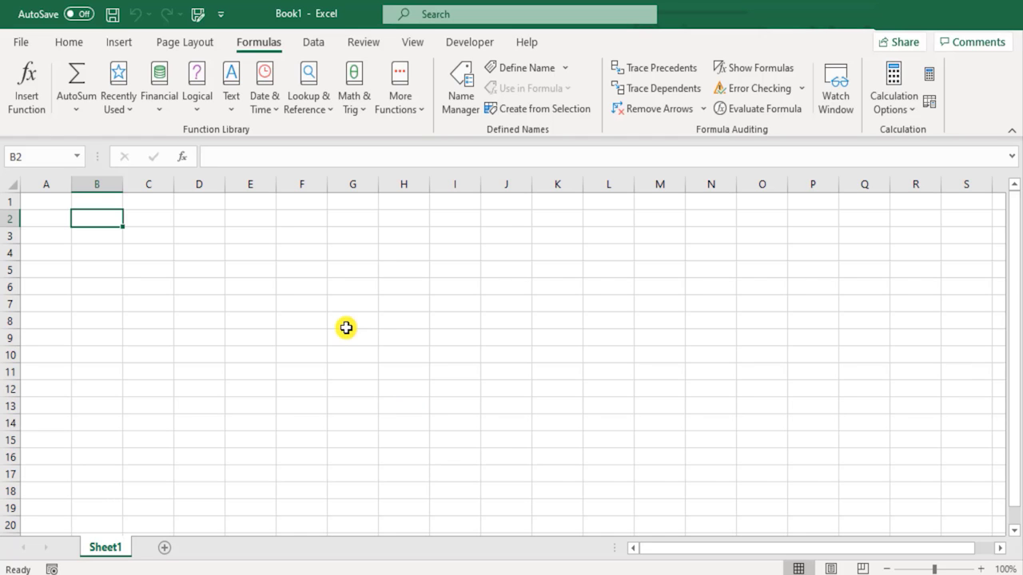
Enter today's date, 2/3/2021, as a static value in cell B2.
key(alt+h)
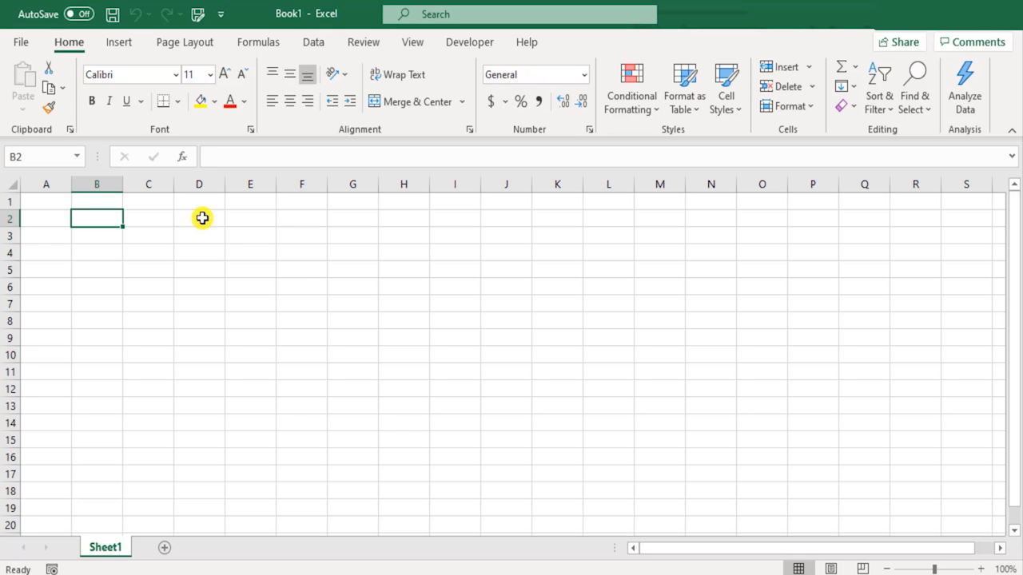
text(2/3/2021)
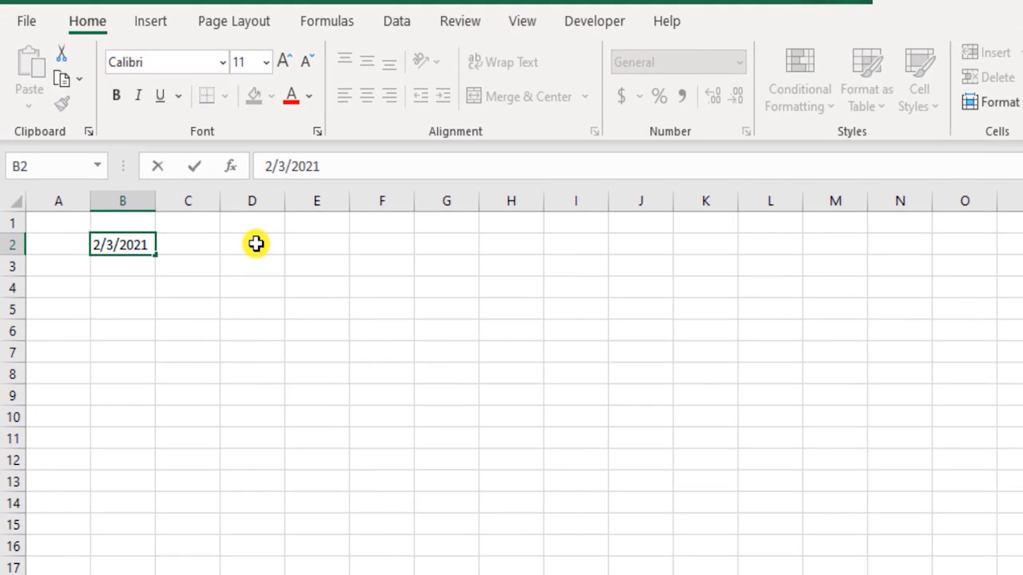
key(Return)
key(Up)
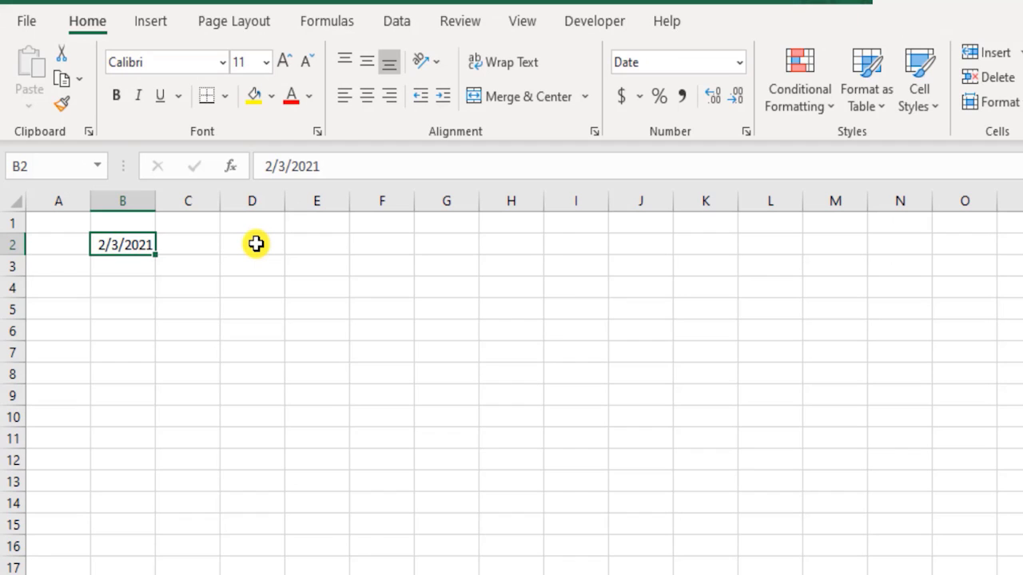
Inspect the content of date cell B2 in edit mode and leave it without making changes.
key(F2)
key(Left)
key(Left)
key(Left)
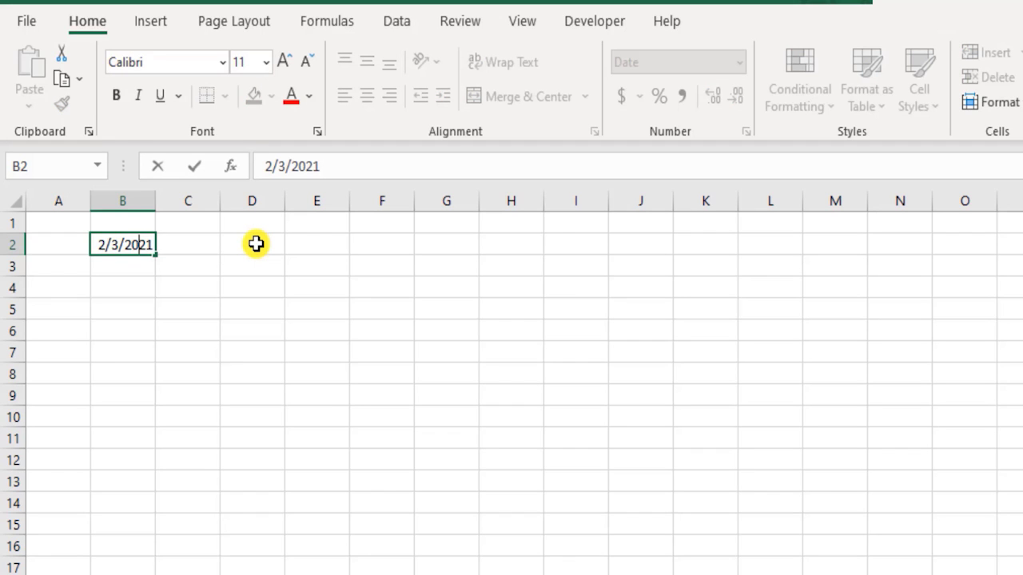
key(Right)
key(Right)
key(Right)
key(Escape)
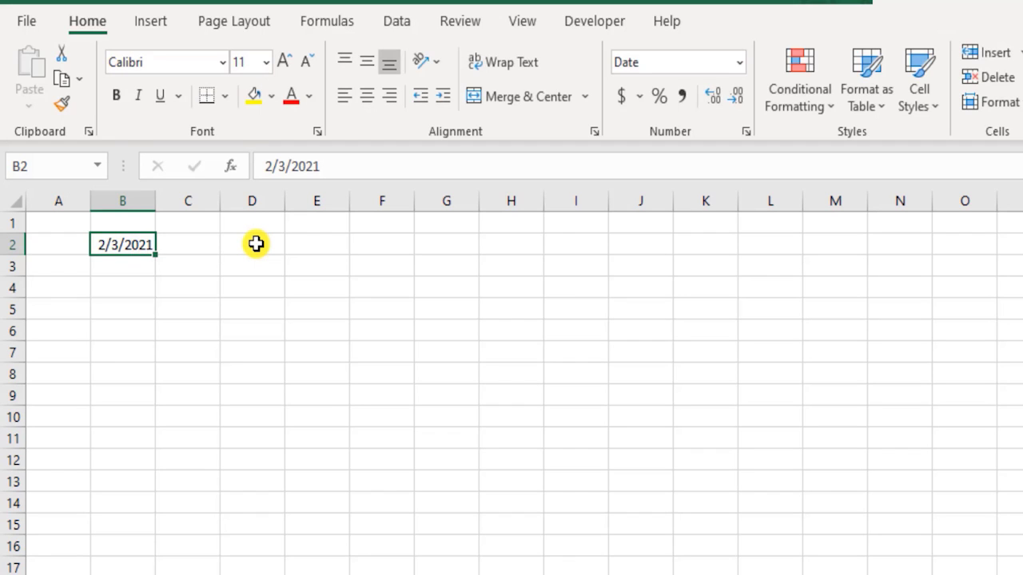
Enter the formula =TODAY() in cell B3, directly below the static date.
key(Down)
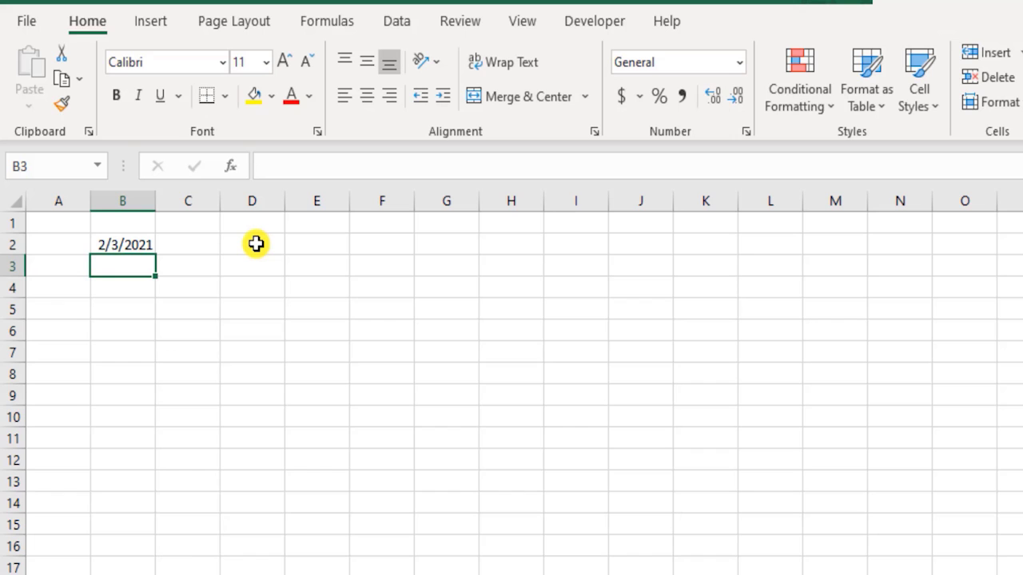
text(=today)
key(Tab)
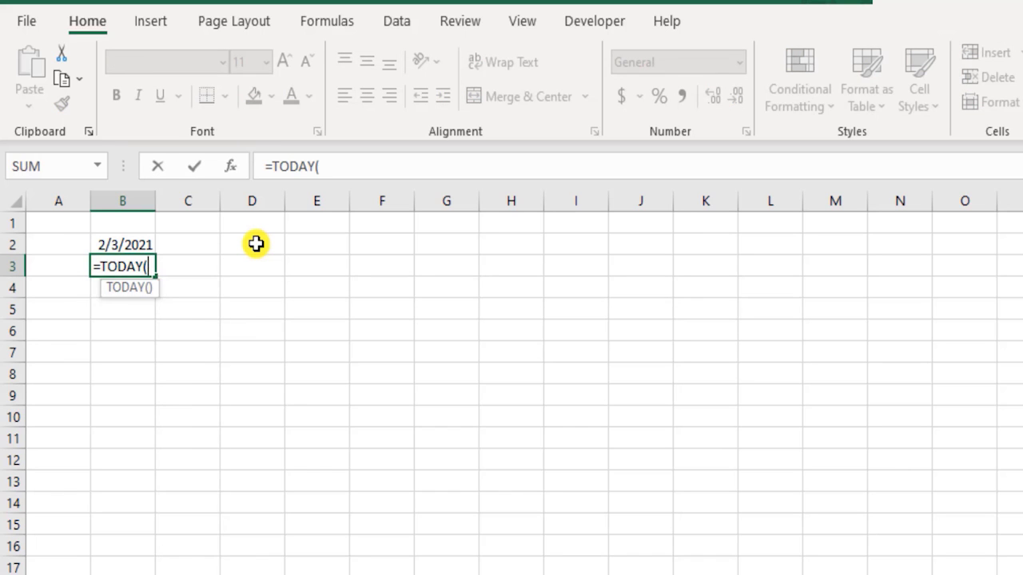
text())
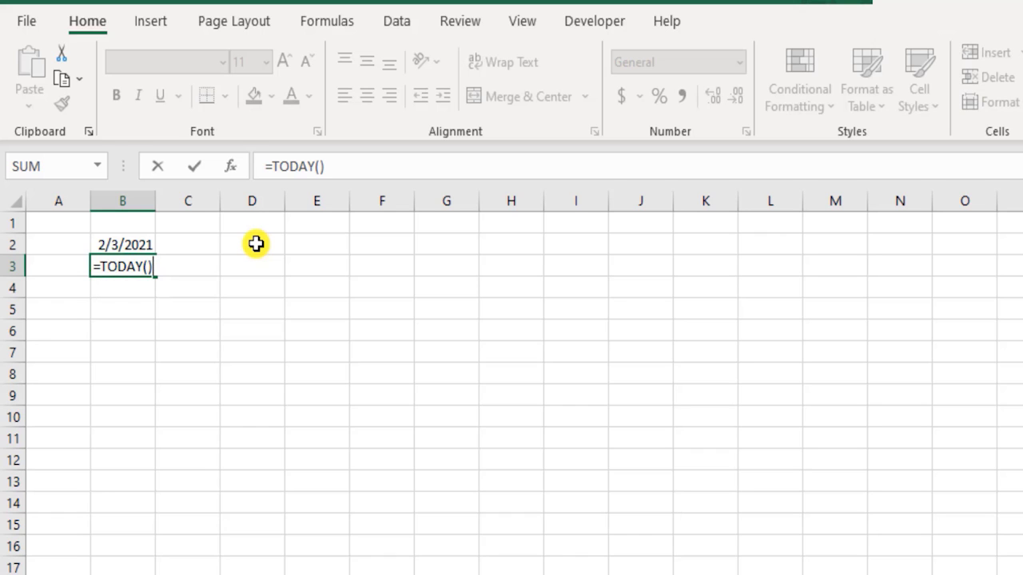
key(Return)
key(Up)
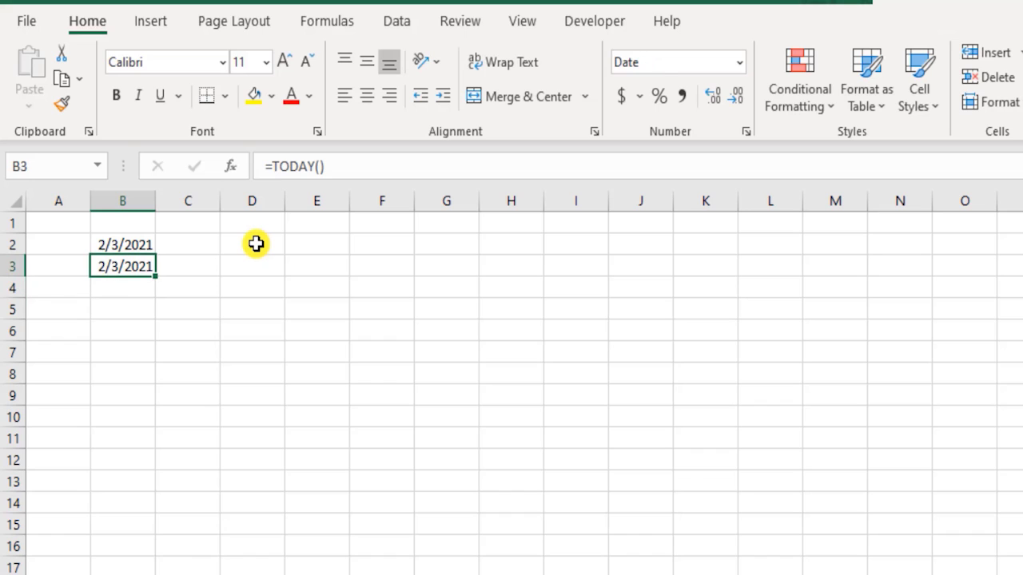
Label the two dates in column C with the text "Ctrl + ;" in C2 and "TODAY()" in C3.
key(shift+Up)
key(Down)
key(Up)
key(Up)
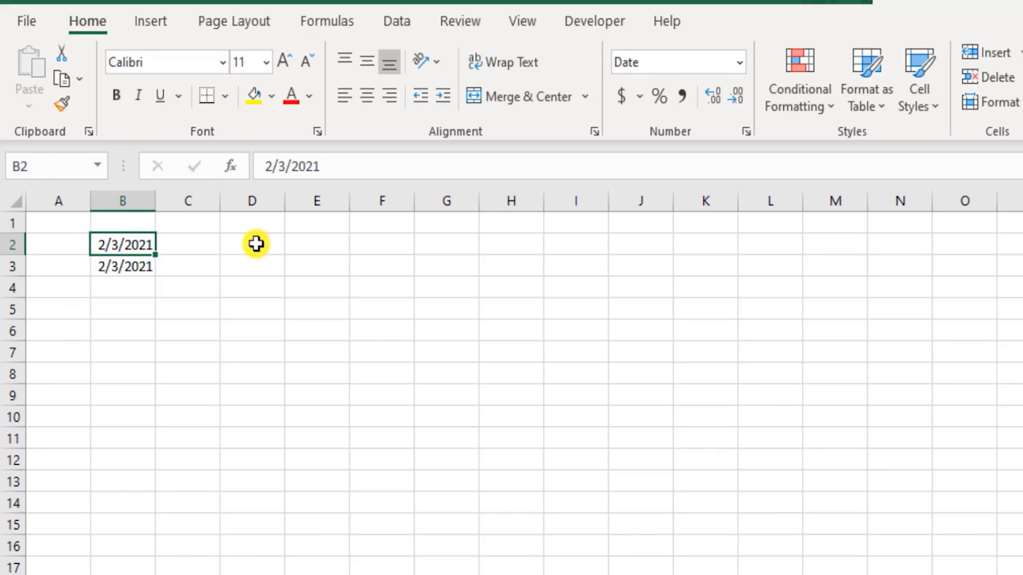
key(Right)
text(Ctr)
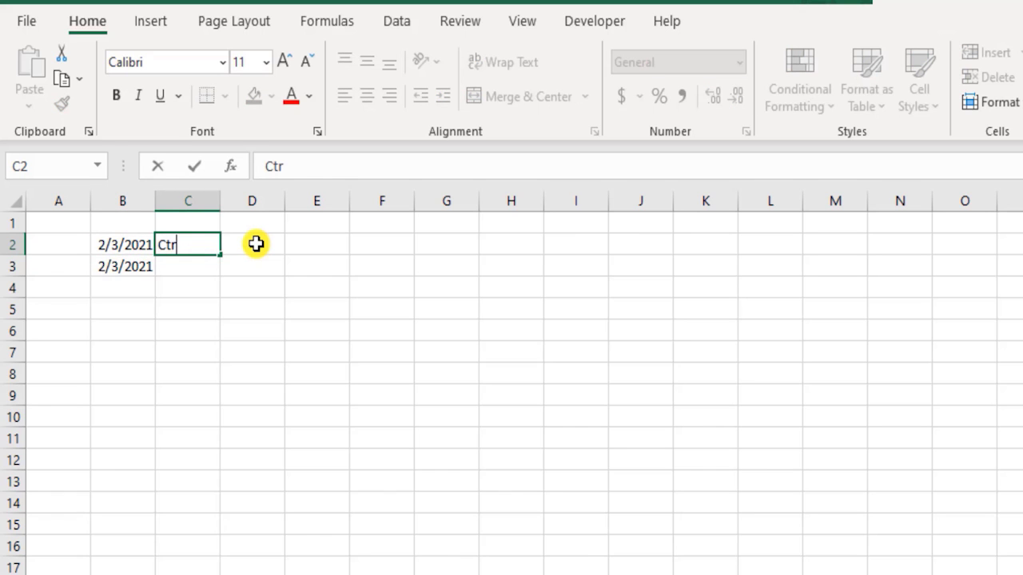
text(l + ;)
key(ctrl+Return)
key(Return)
text(TODAY())
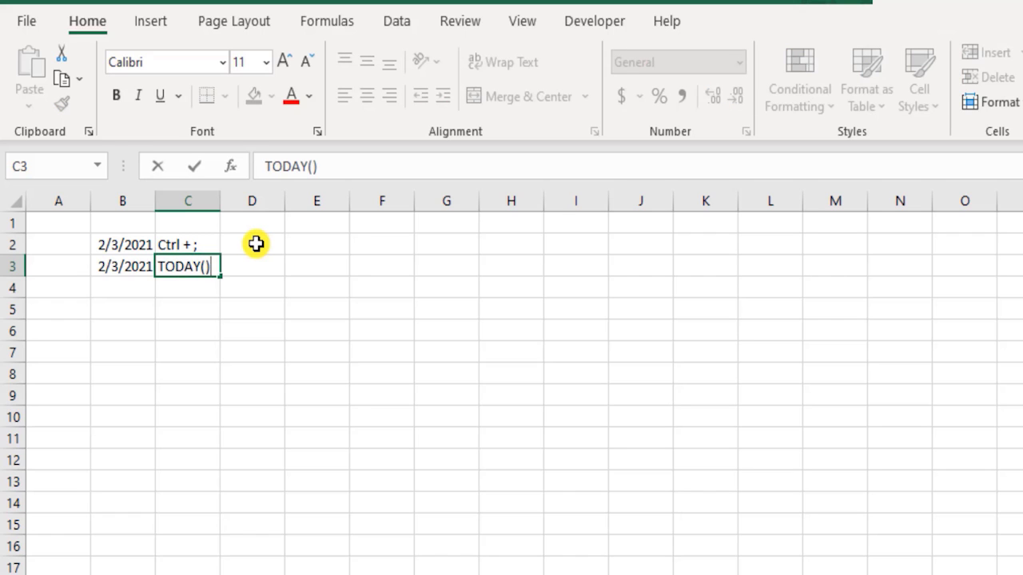
key(Return)
Move the TODAY formula and its label from B3:C3 down one row to B4:C4.
key(Up)
key(Left)
key(shift+Right)
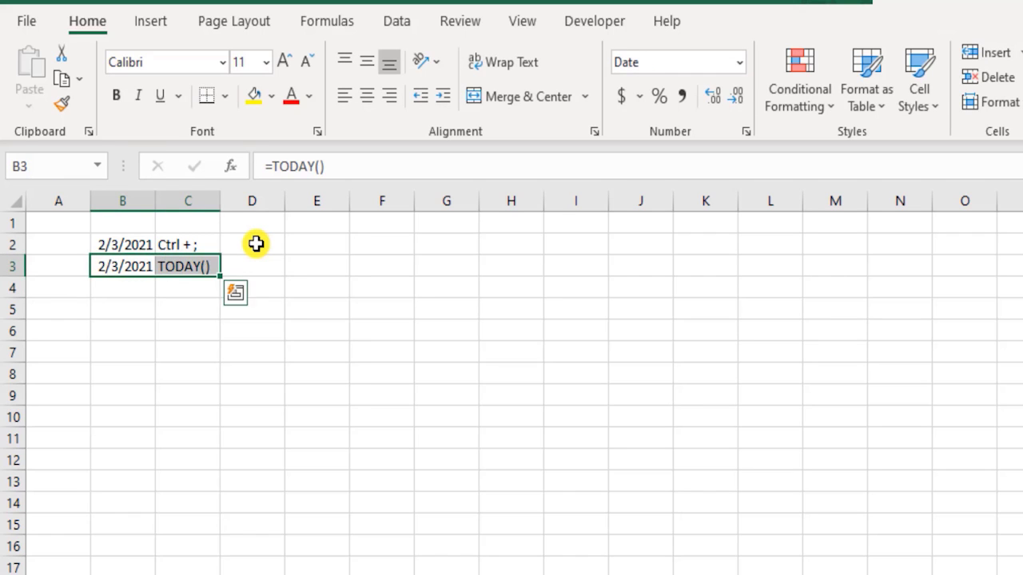
key(ctrl+x)
key(Down)
key(ctrl+v)
key(Up)
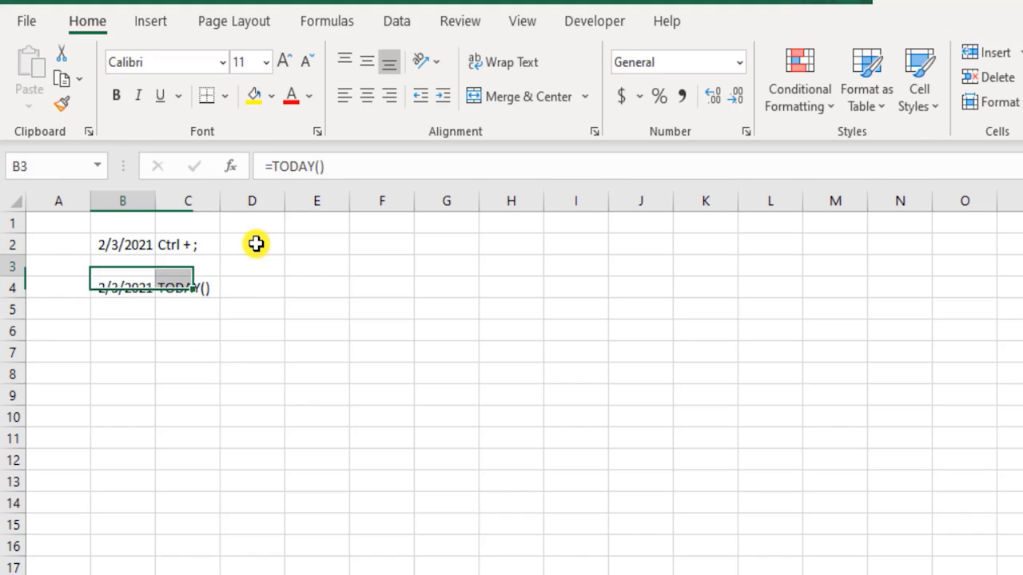
Compare the static date in row 2 with the TODAY formula in row 4, checking the content behind each cell and its label.
key(Up)
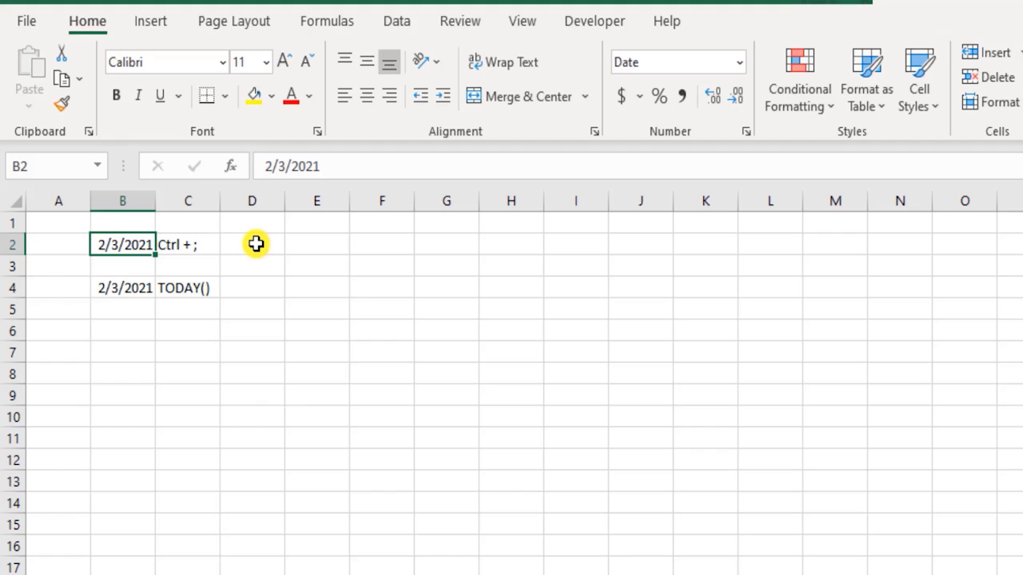
key(Right)
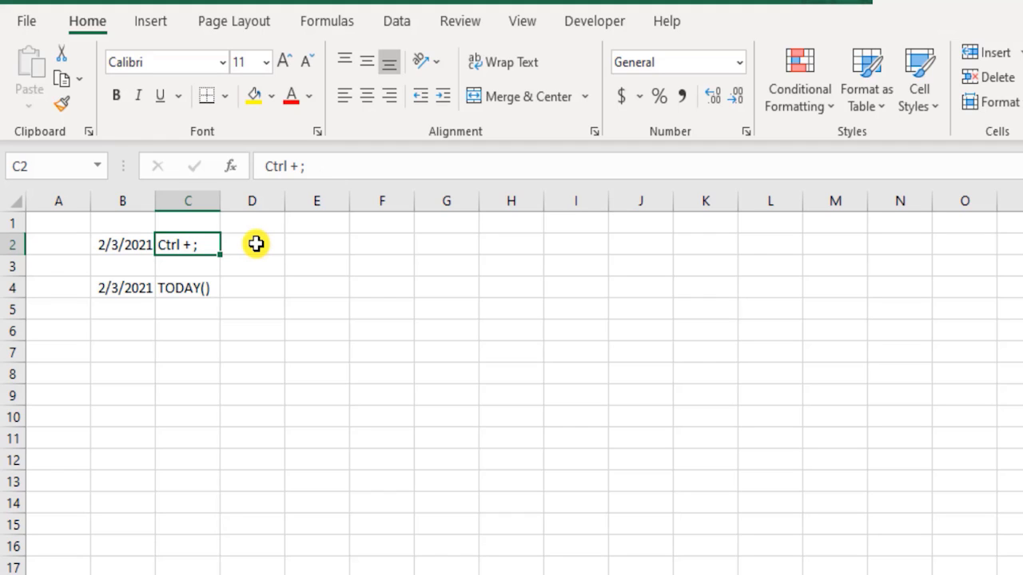
key(Left)
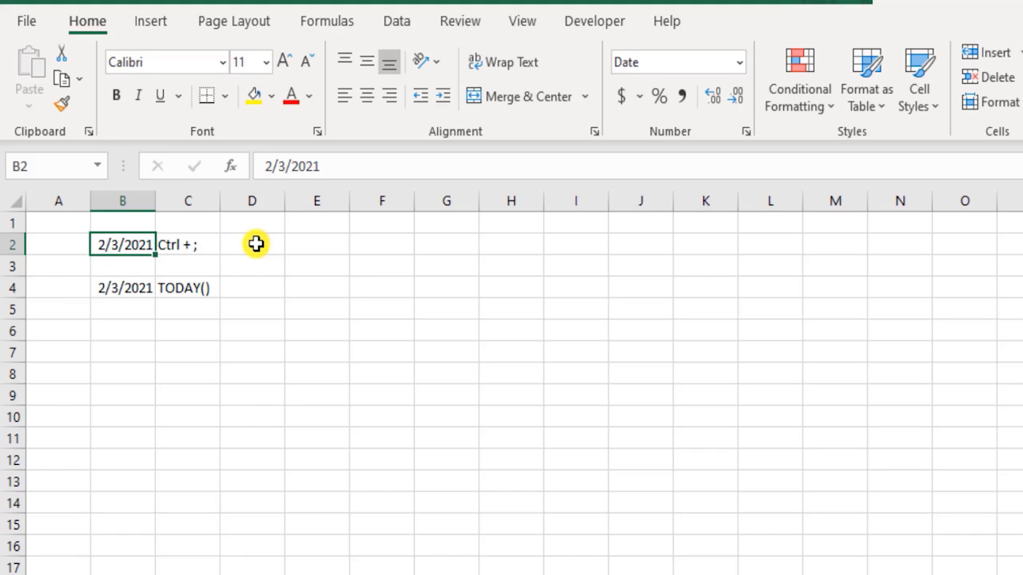
key(Down)
key(Right)
key(Down)
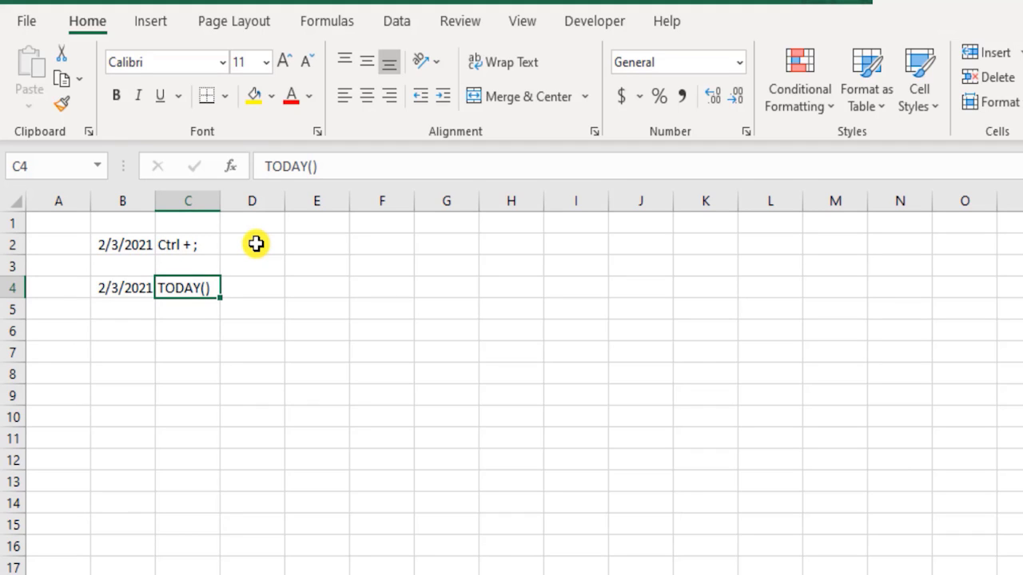
key(Left)
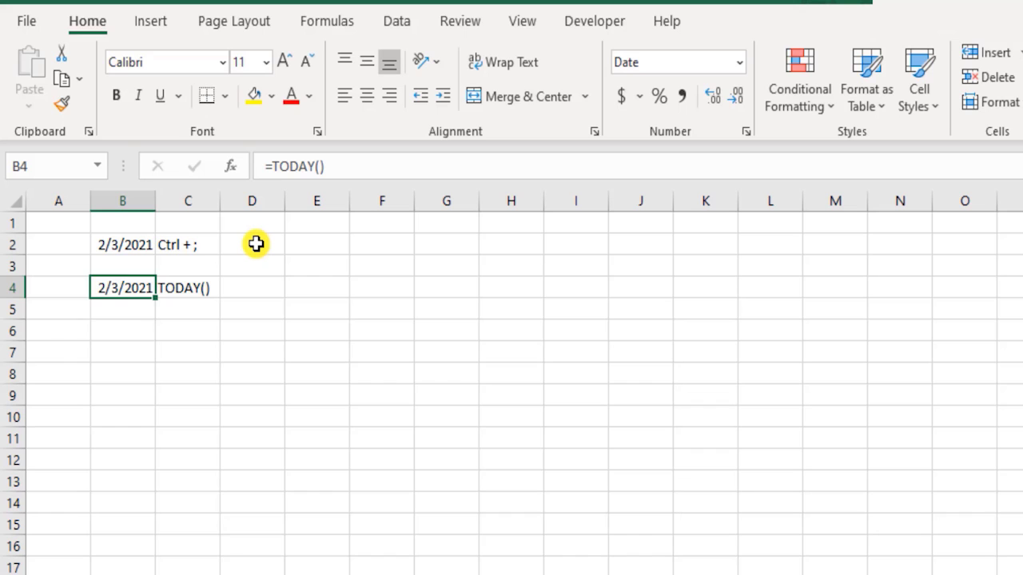
key(shift+Right)
key(Up)
key(Up)
key(shift+Right)
key(Left)
key(Right)
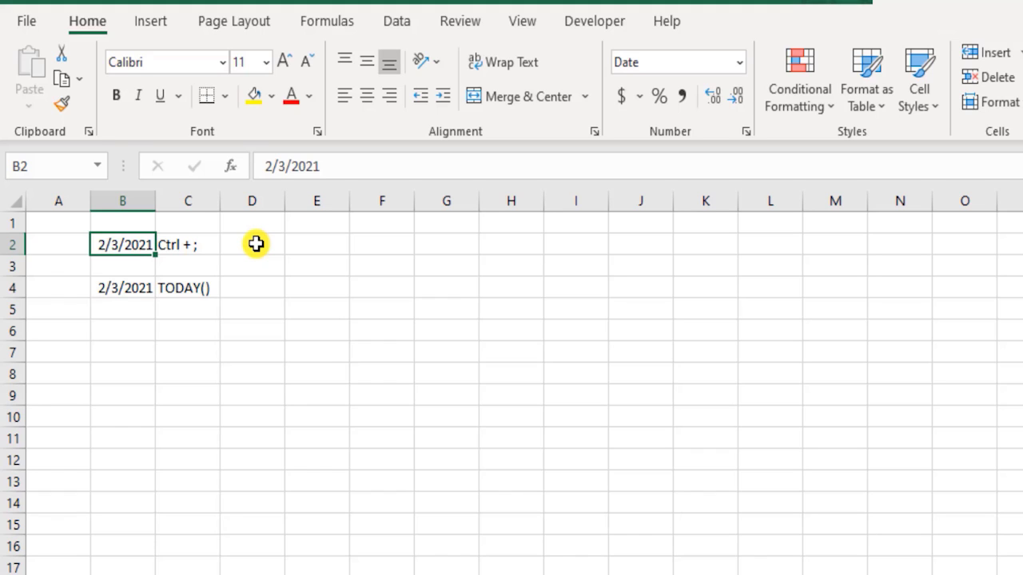
key(Down)
key(Down)
key(Right)
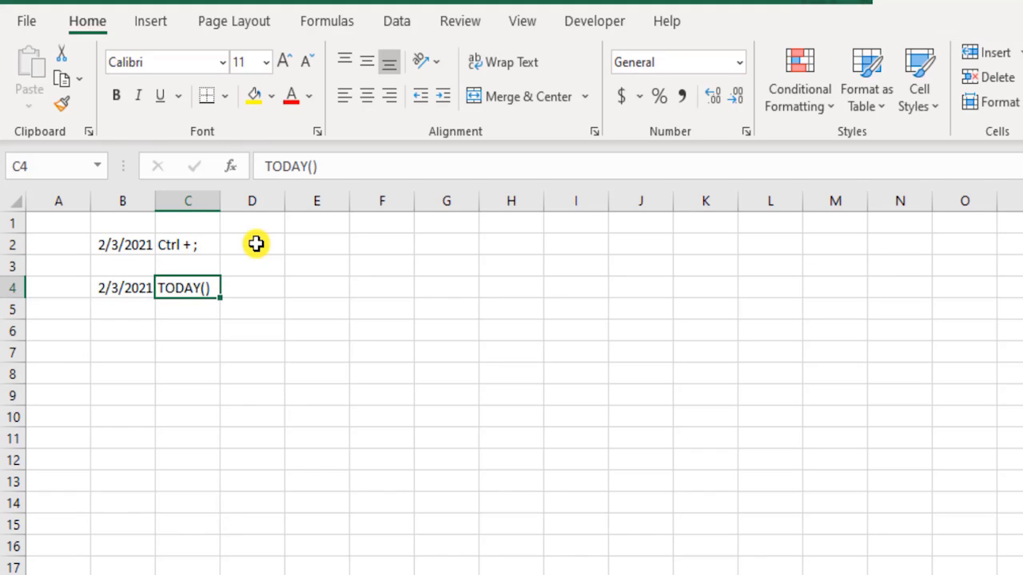
key(Left)
key(Up)
key(Up)
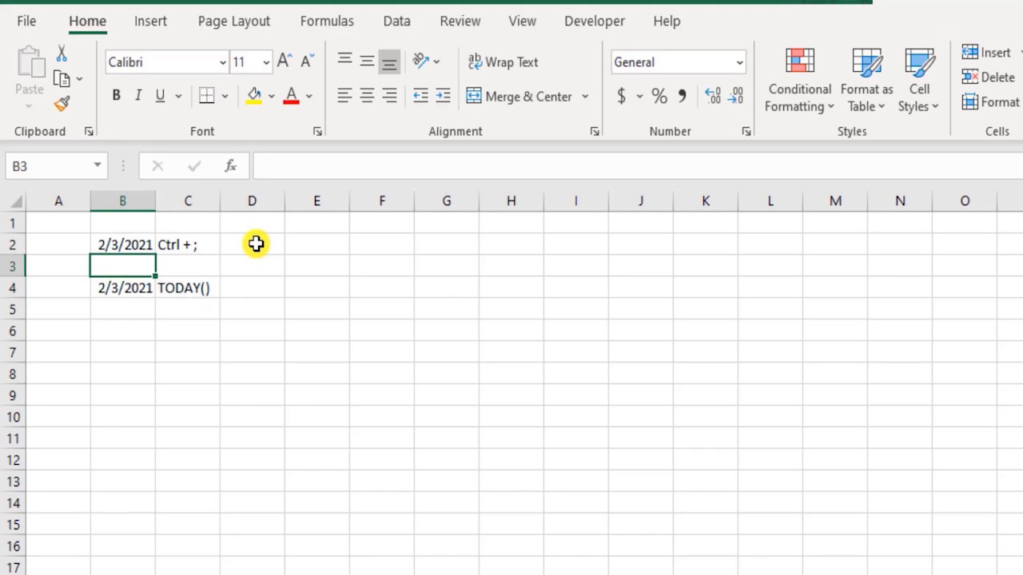
Insert the current time, 2:23 PM, as a static value in cell D2.
key(Right)
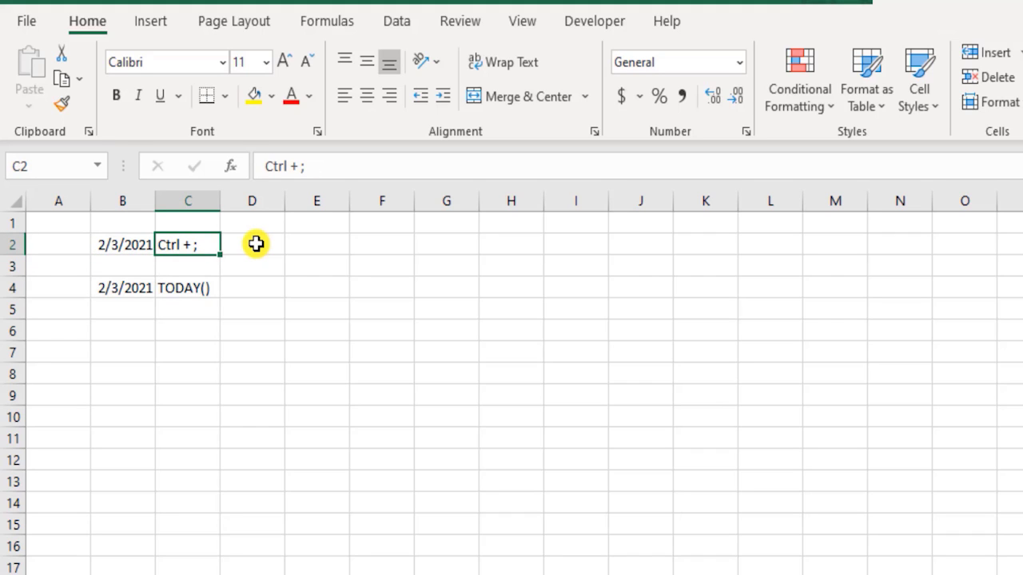
key(Right)
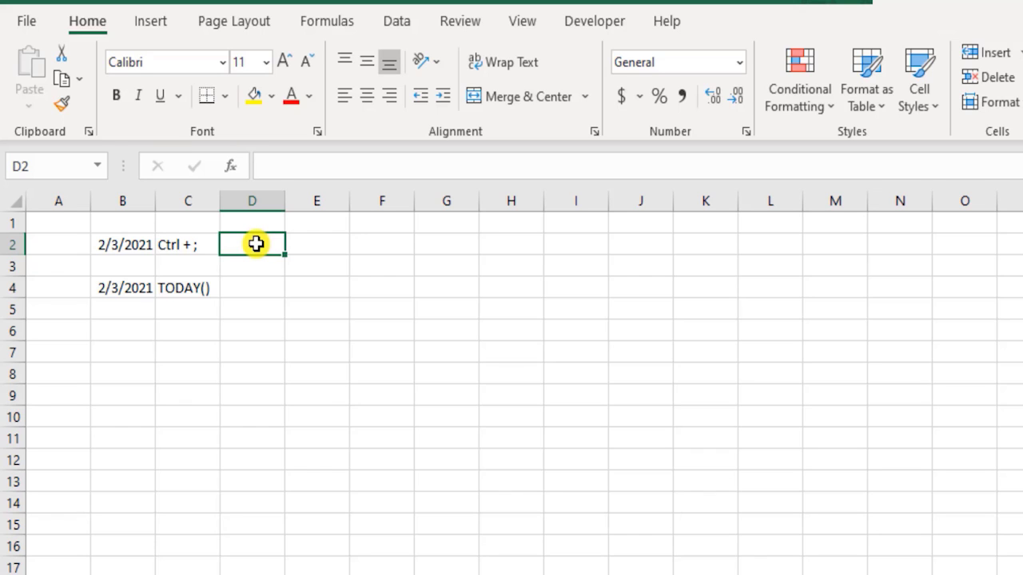
key(ctrl+shift+semicolon)
key(Right)
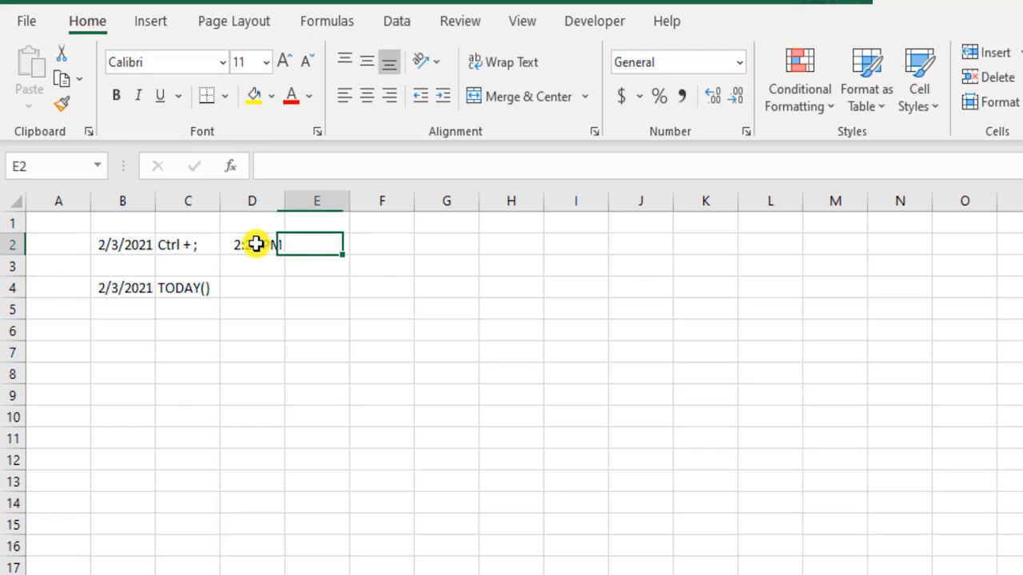
Insert today's date and the current time together in cell F2 as the static value 2/3/2021 2:23 PM.
key(Right)
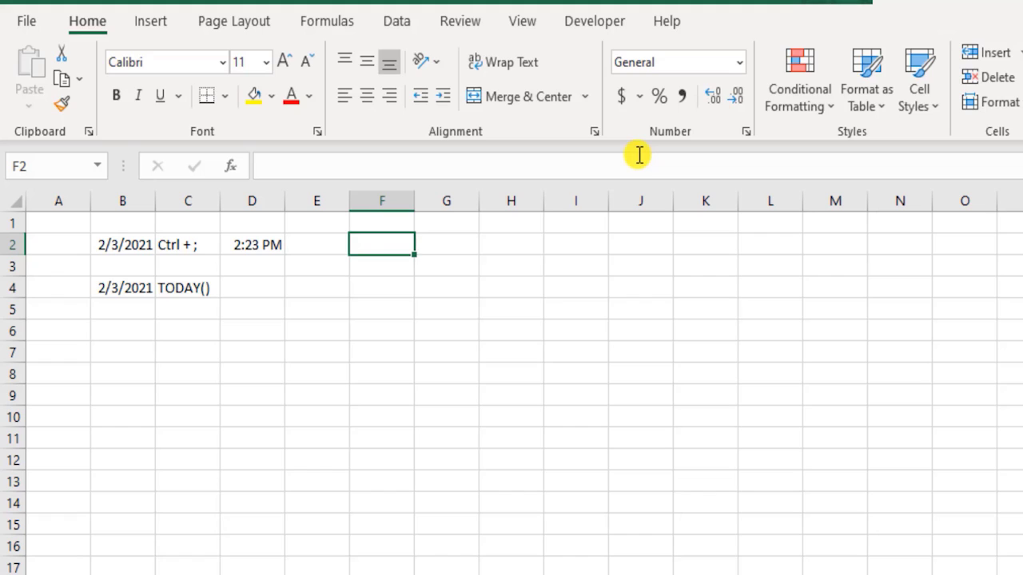
key(ctrl+semicolon)
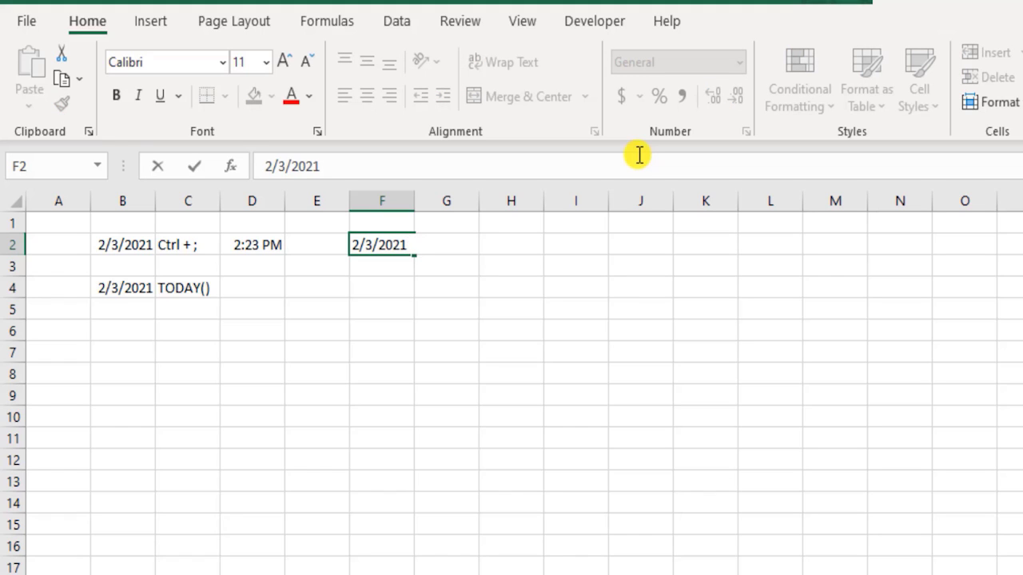
key(ctrl+shift+semicolon)
key(Return)
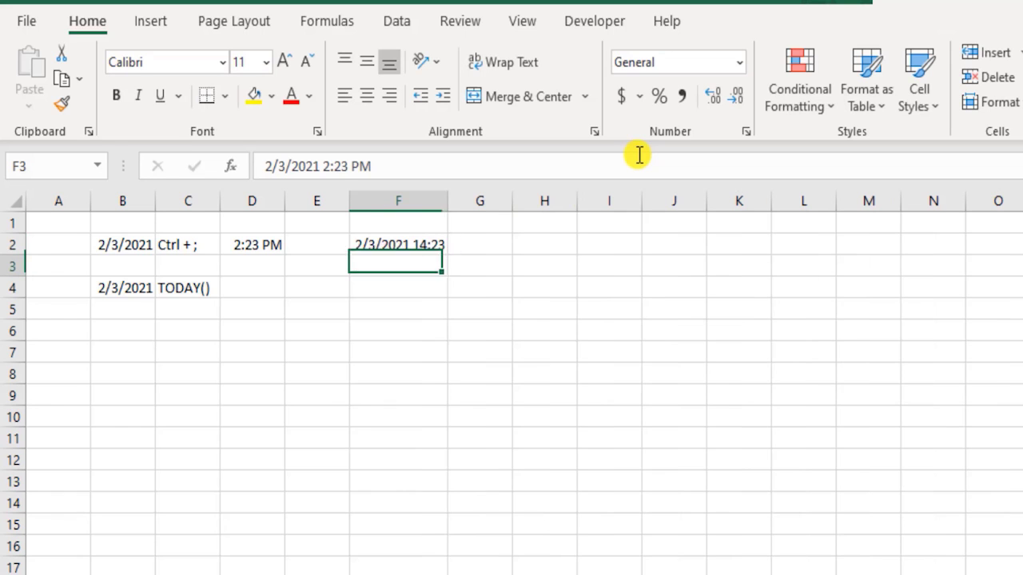
key(Up)
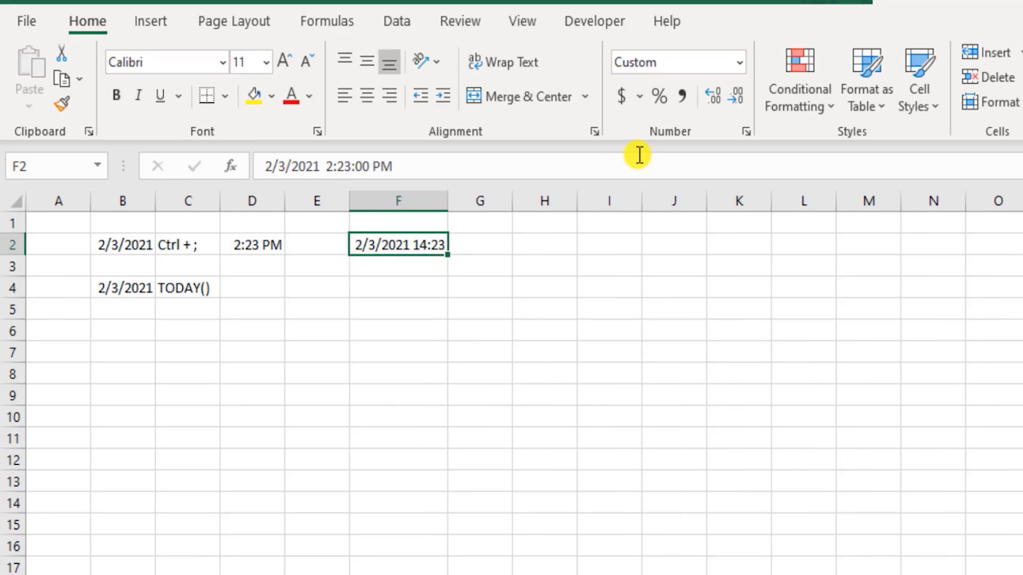
Enter the formula =NOW() in cell F4, two rows below the static date and time.
key(Down)
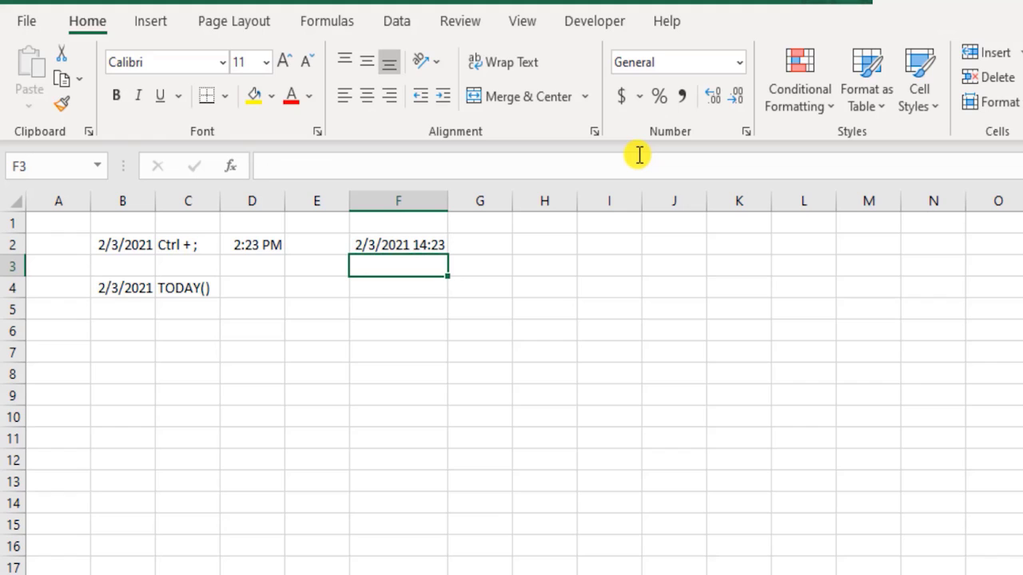
key(Down)
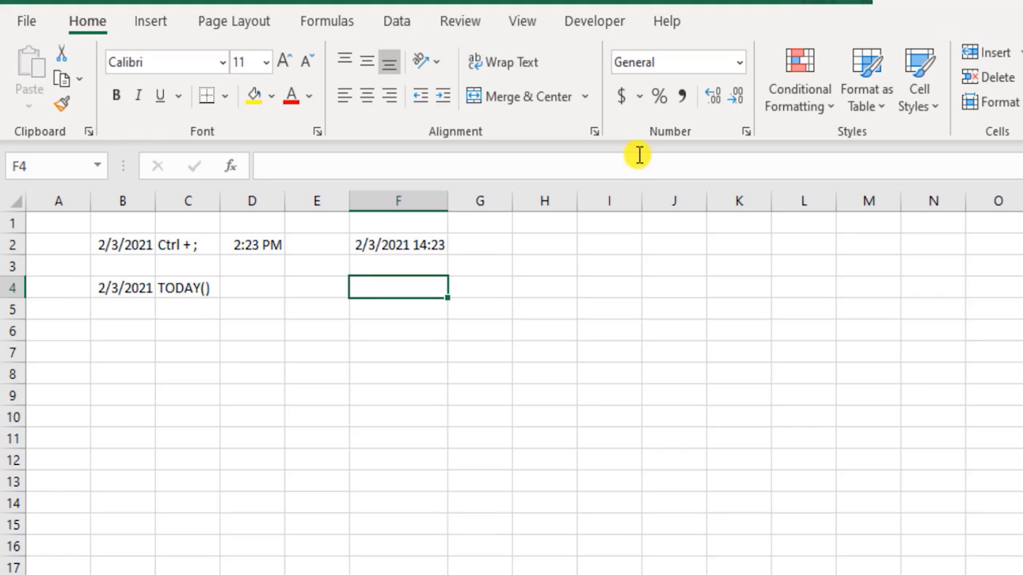
text(=now)
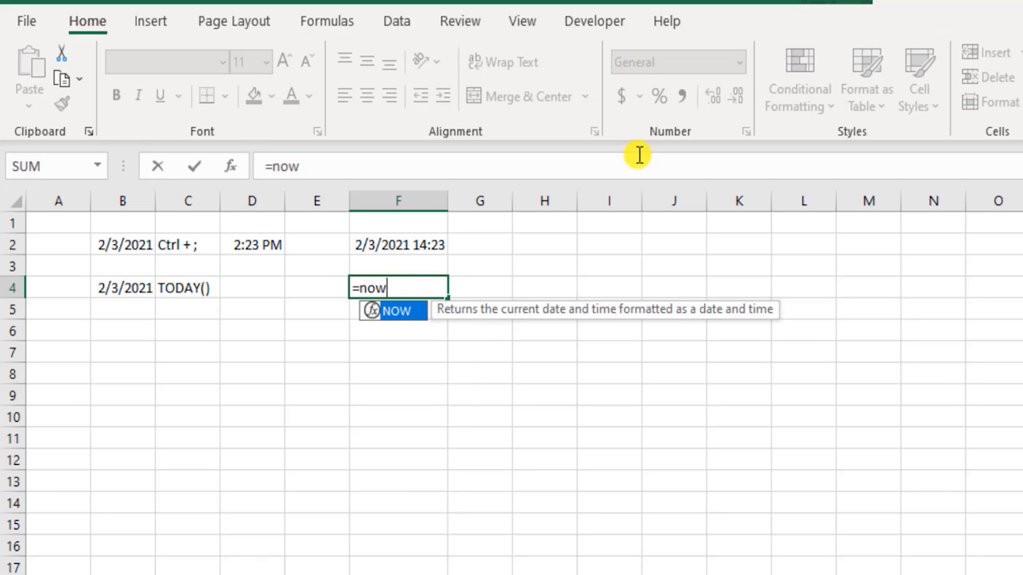
key(Tab)
text())
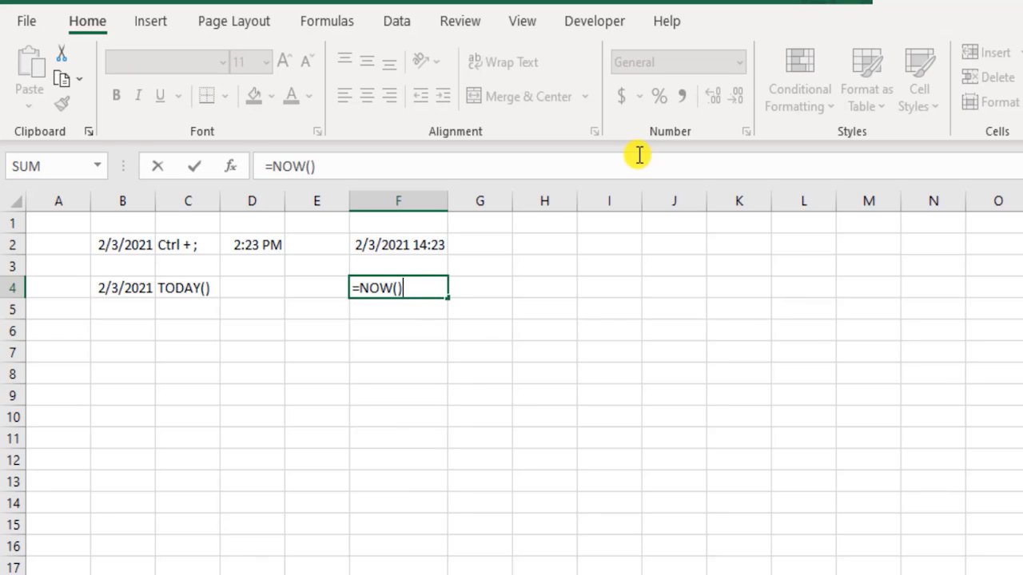
key(Return)
key(Up)
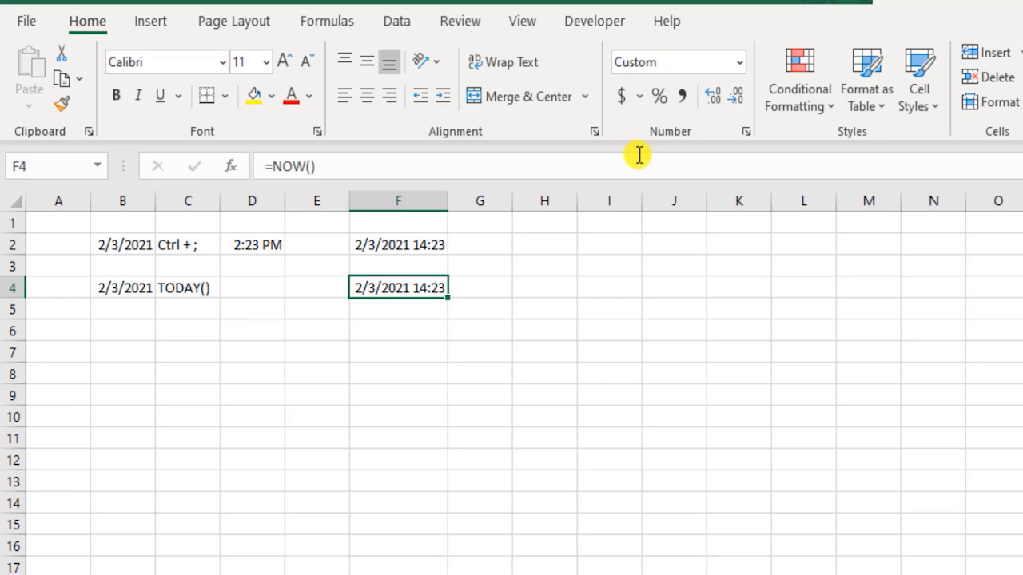
Compare the static date and time in F2 with the NOW formula in F4.
key(Up)
key(Up)
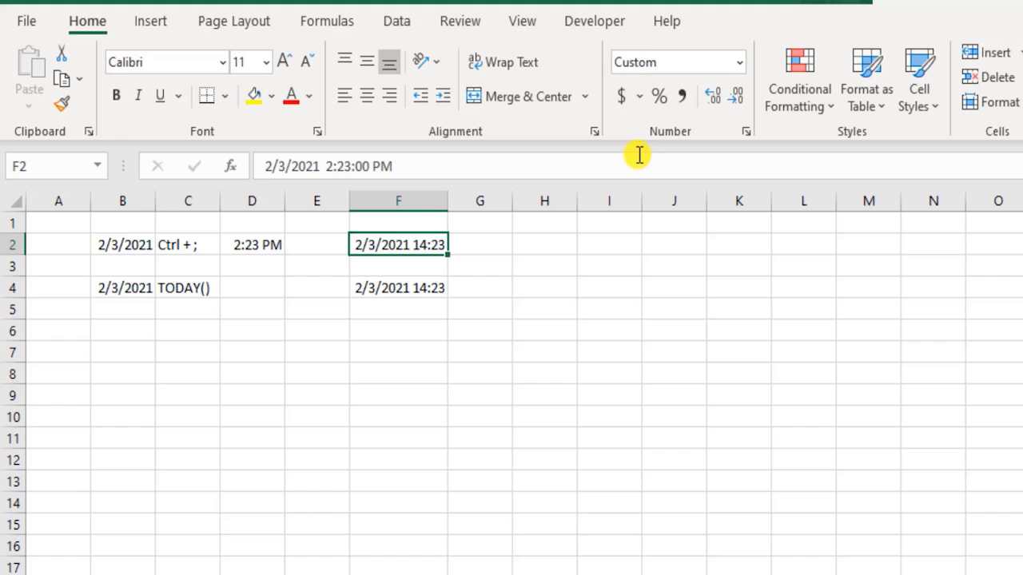
key(Down)
key(Down)
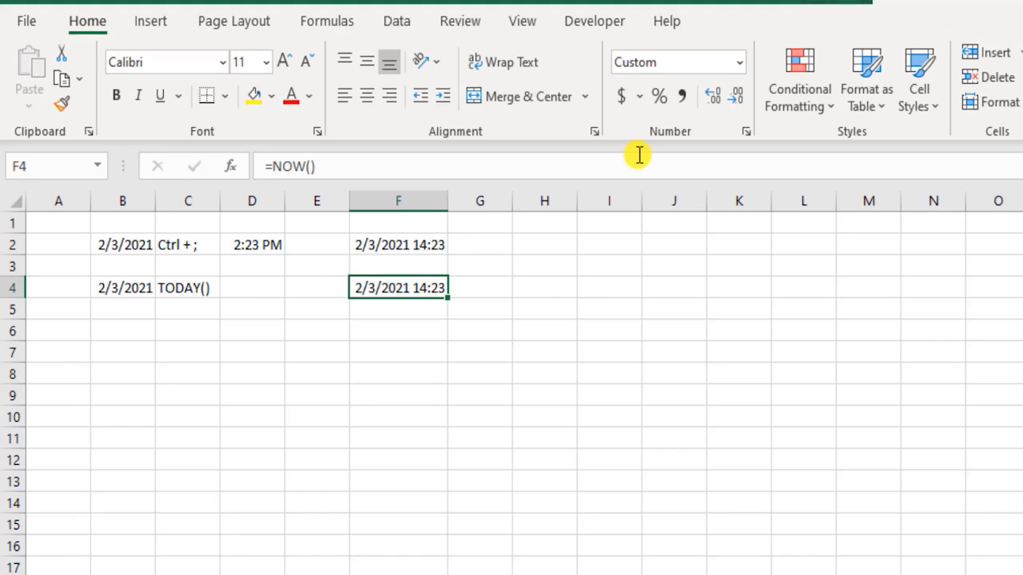
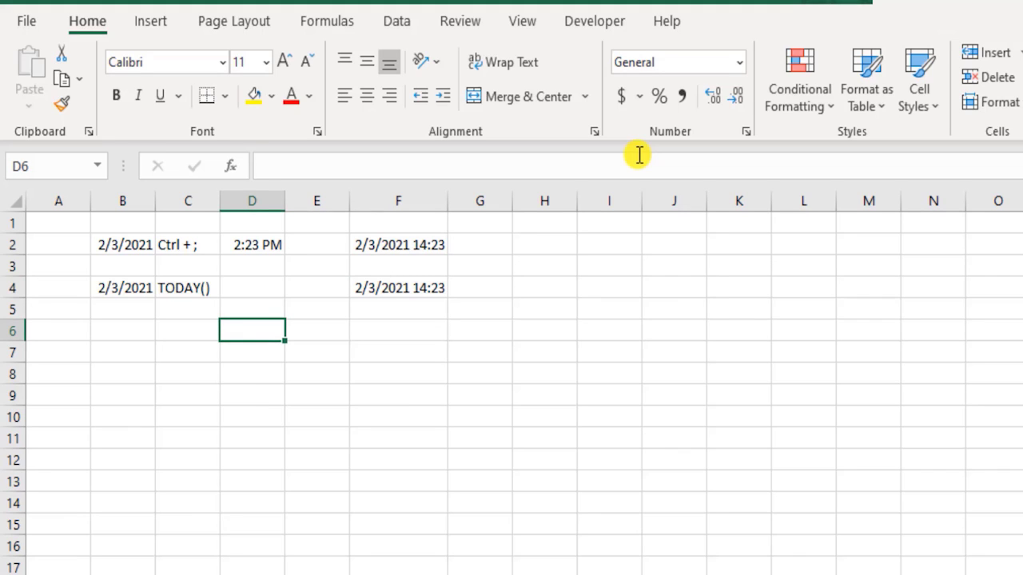
Enter the text test in D6 to recalculate the sheet, and check the NOW formula in F4 and the TODAY formula in B4.
text(test)
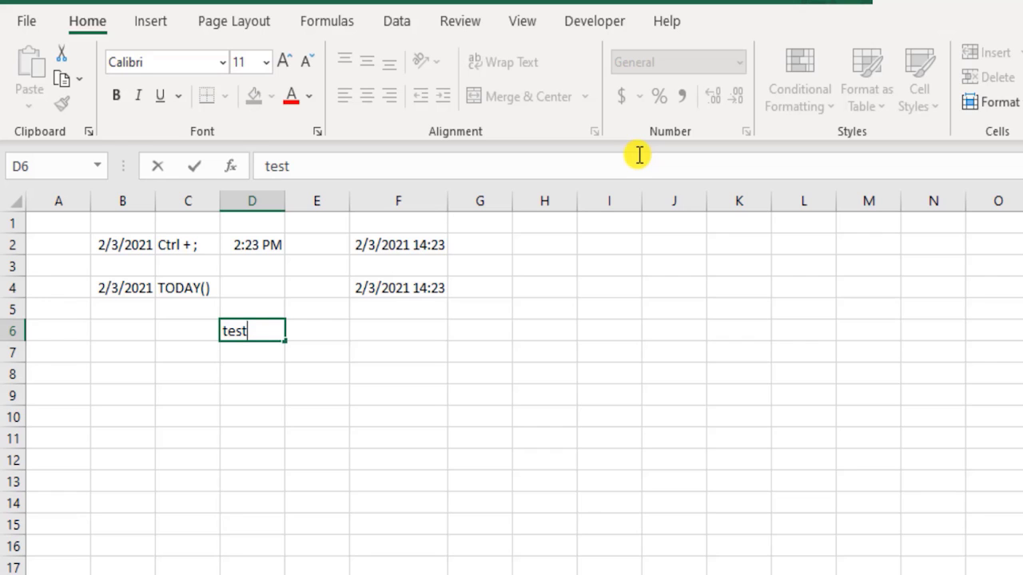
key(Return)
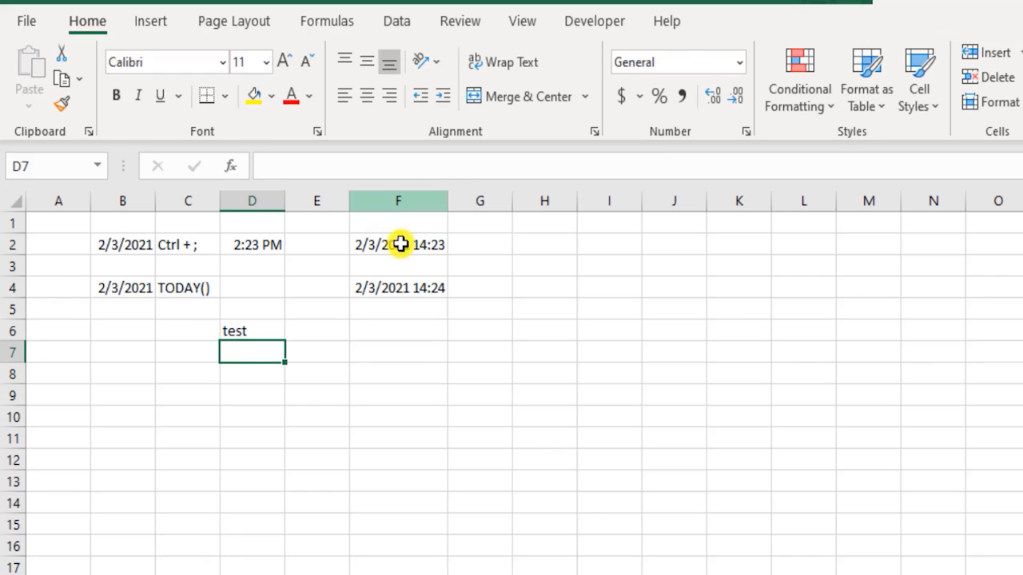
click(420, 286)
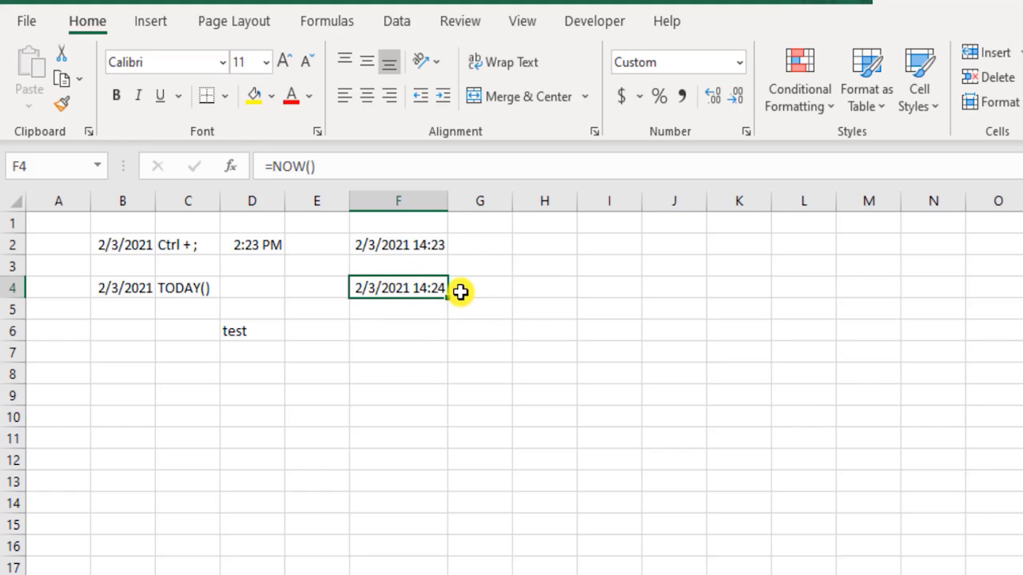
click(117, 285)
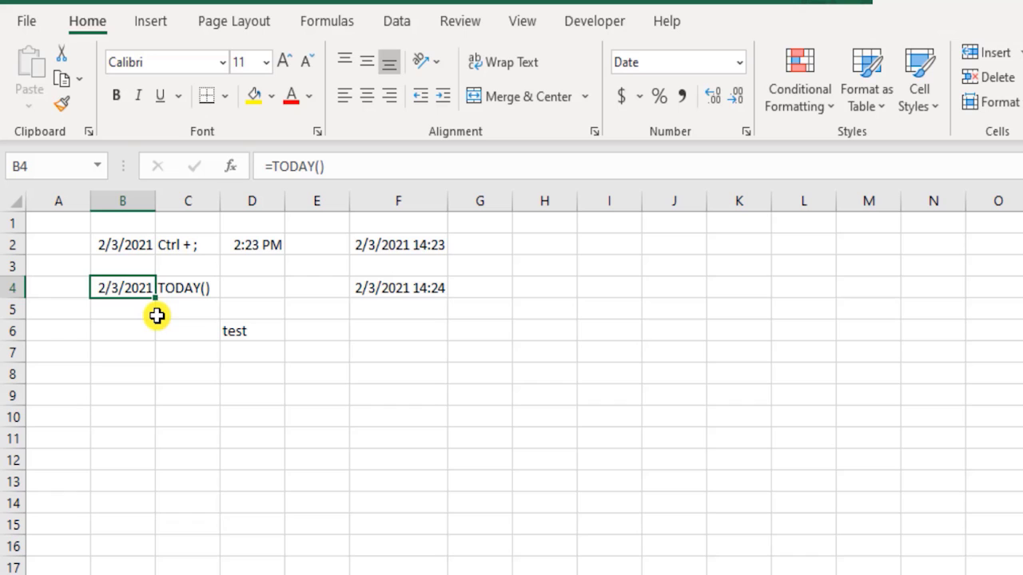
click(256, 332)
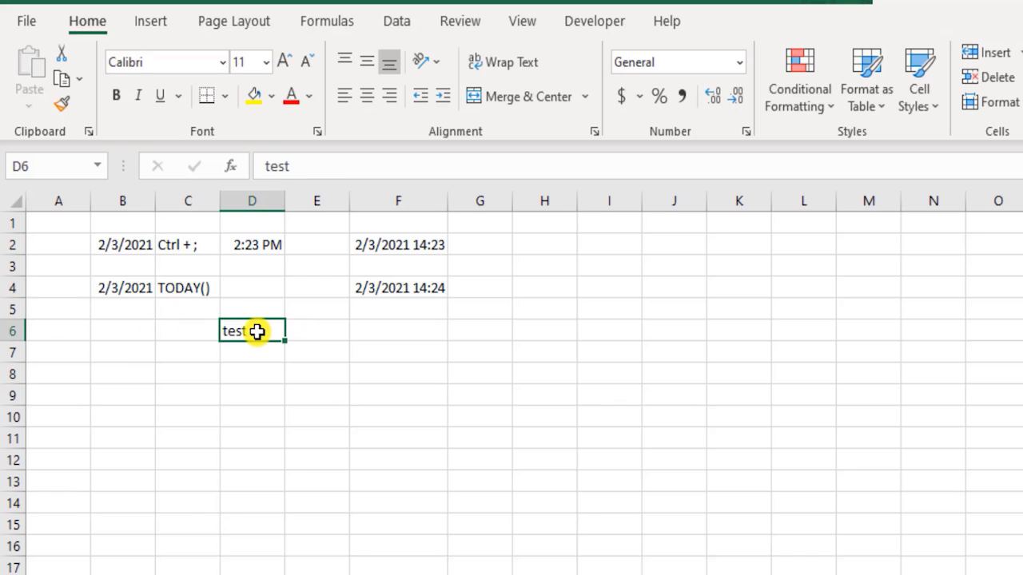
click(134, 293)
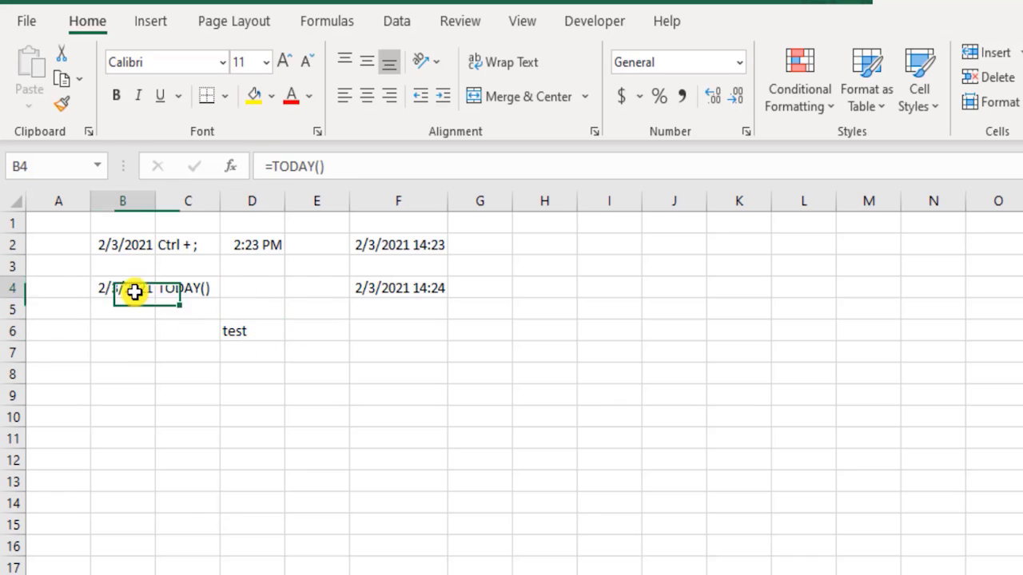
Clear the text test from D6 and check the NOW formula in F4 again.
key(Right)
key(Right)
key(Down)
key(Down)
key(Delete)
key(Up)
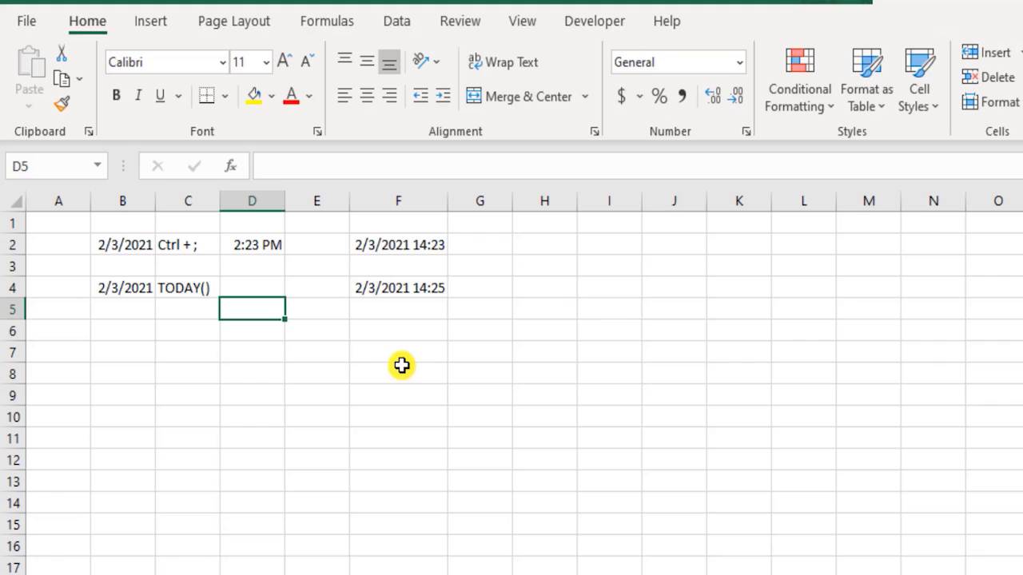
click(416, 284)
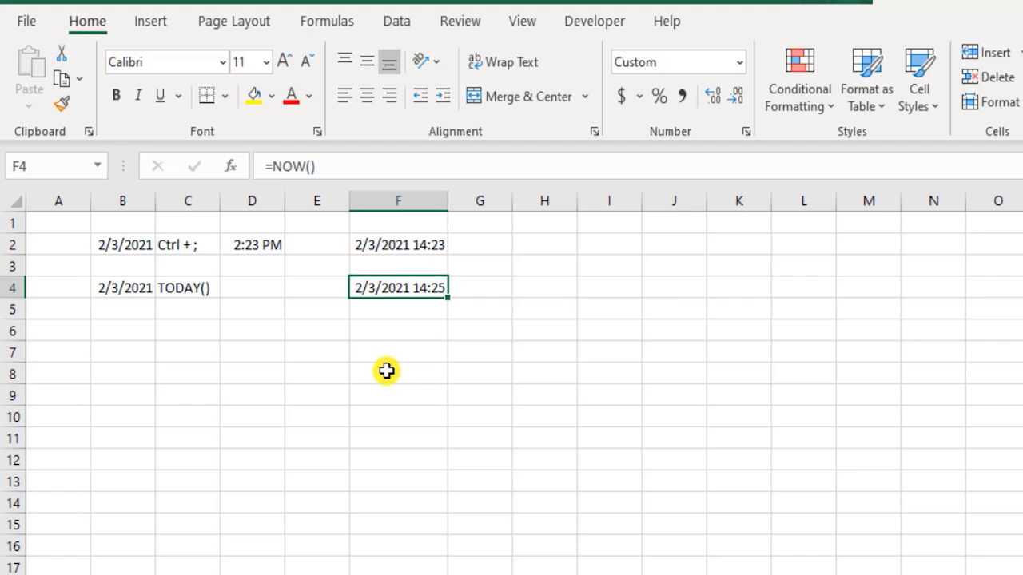
Enter the label Start Date in cell F7.
click(212, 352)
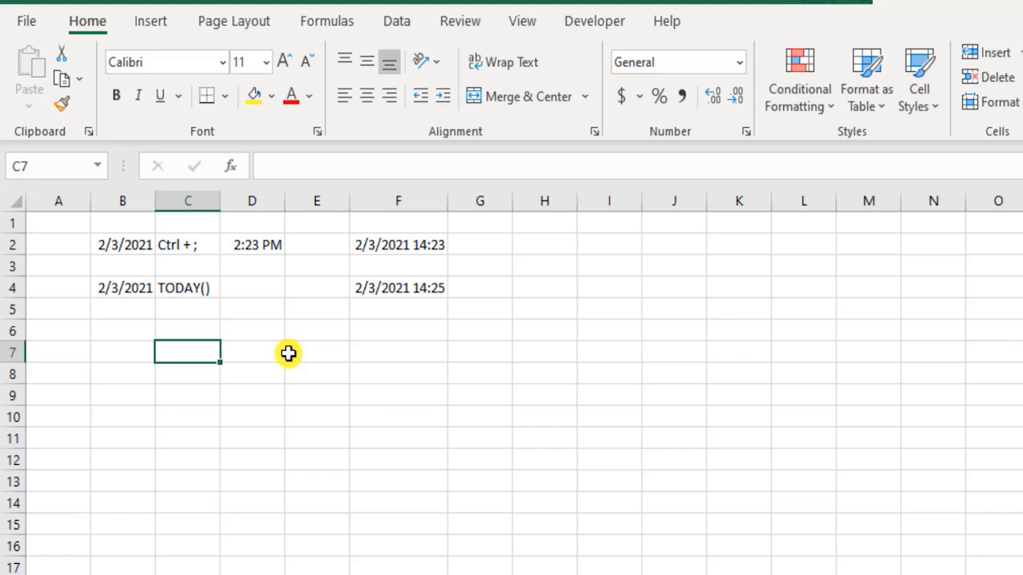
key(Right)
key(Right)
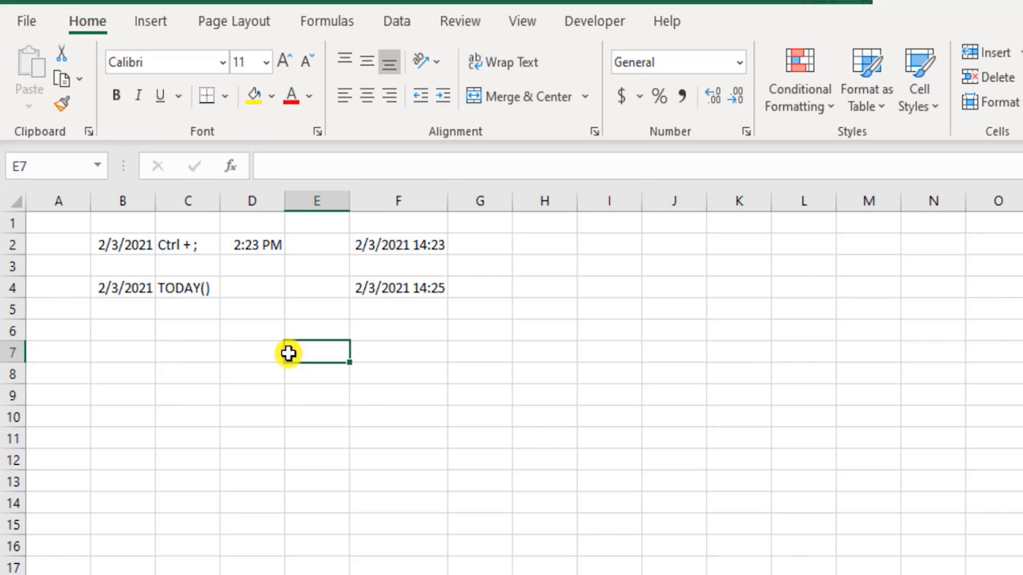
key(Right)
text(Start Date)
key(Return)
key(Up)
Enter 1/1/2021 in G7 as the start date.
key(Right)
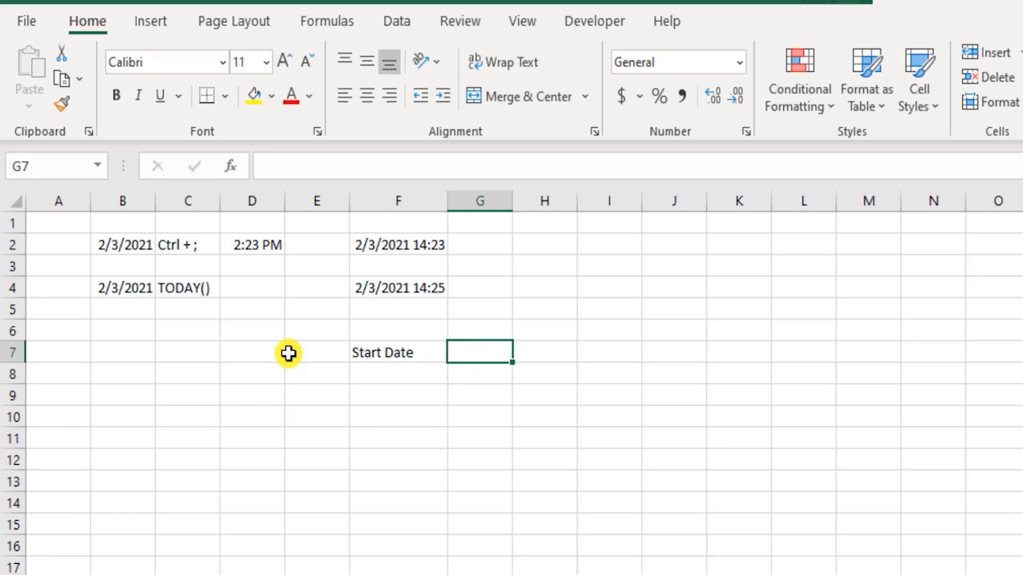
key(ctrl+semicolon)
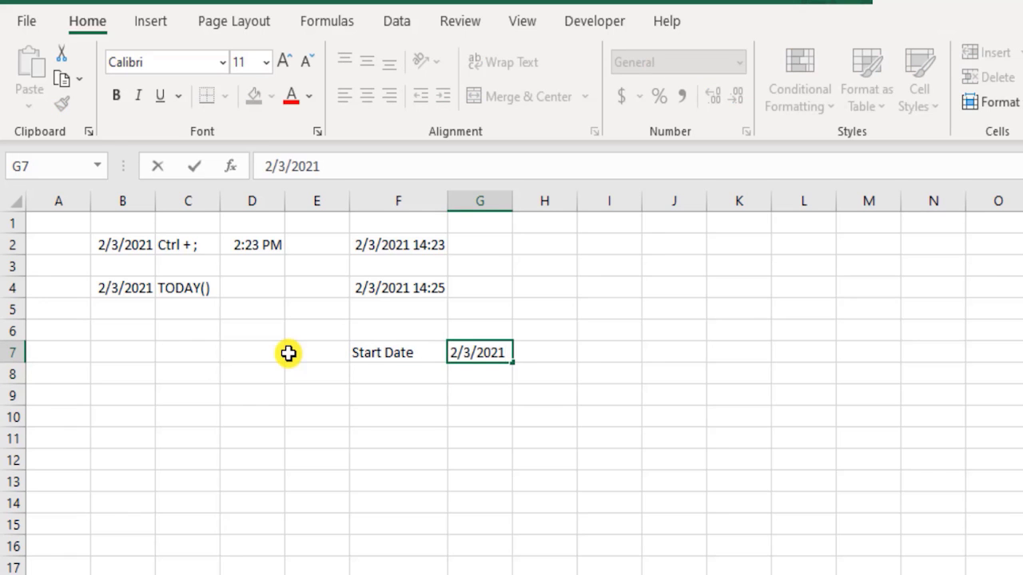
key(Escape)
text(1/1)
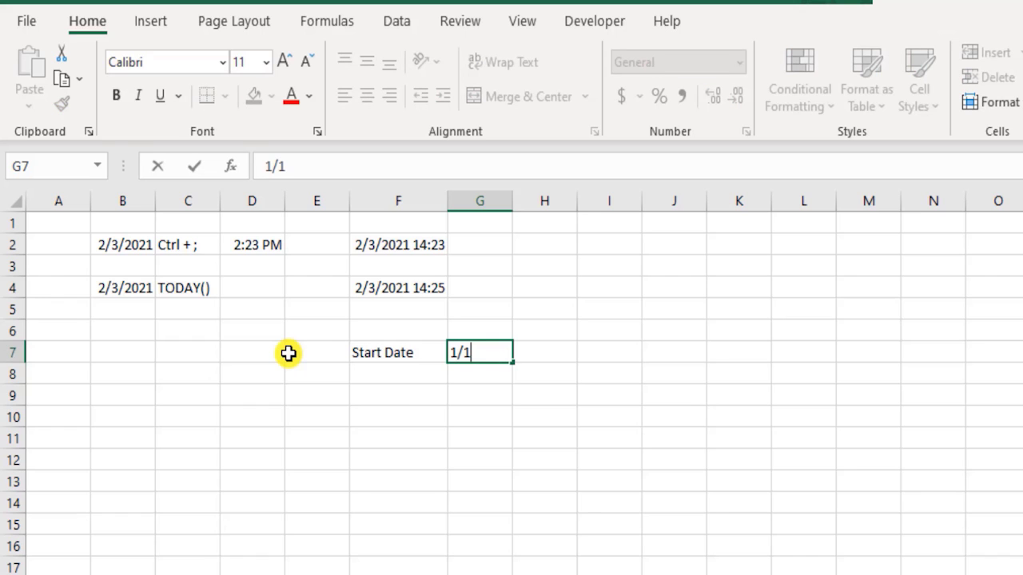
text(/2021)
key(Return)
key(Up)
Enter the label End Date in F8 and the date 3/31/2021 in G8.
key(Down)
key(Left)
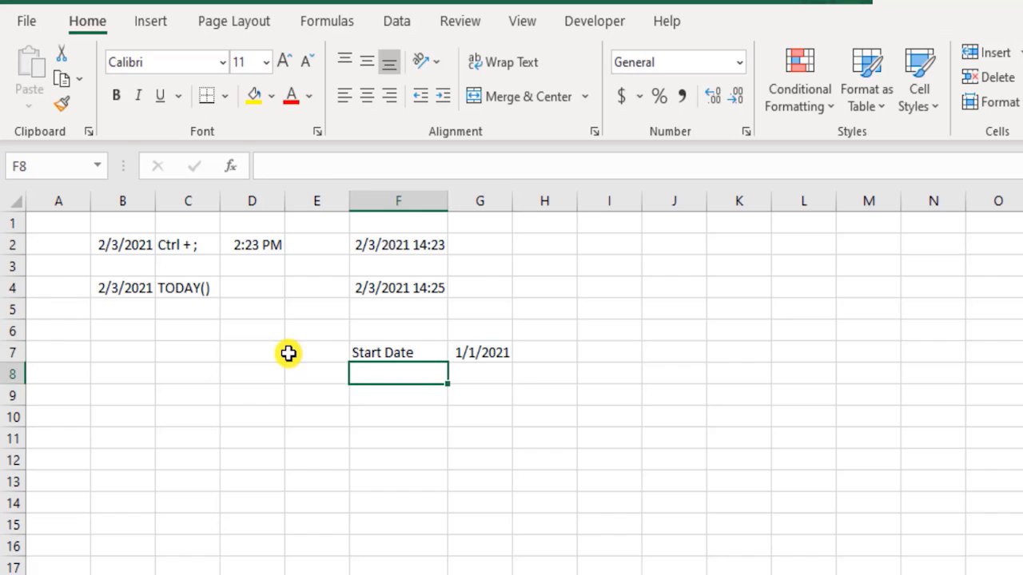
text(End Date)
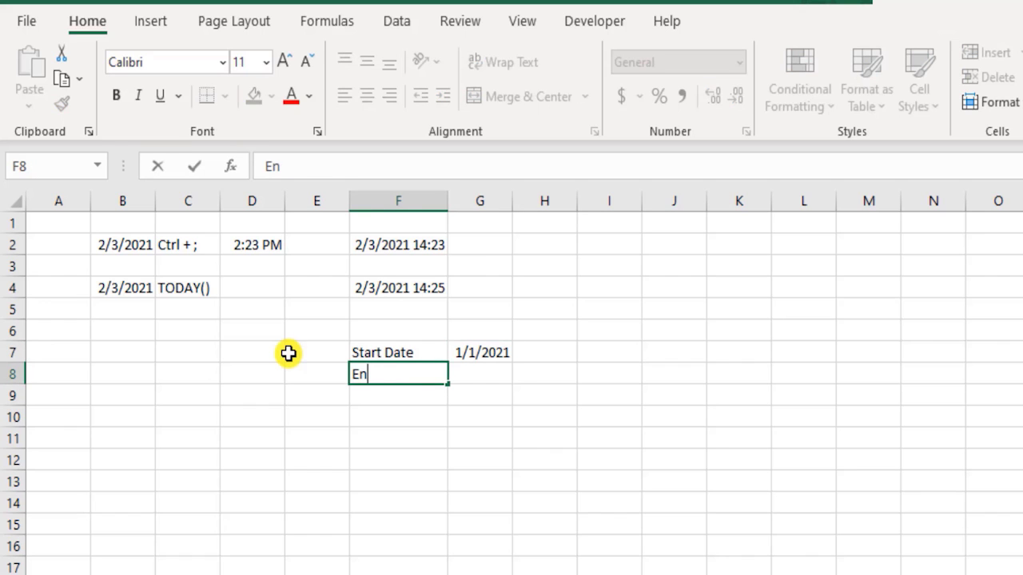
key(Tab)
text(3/)
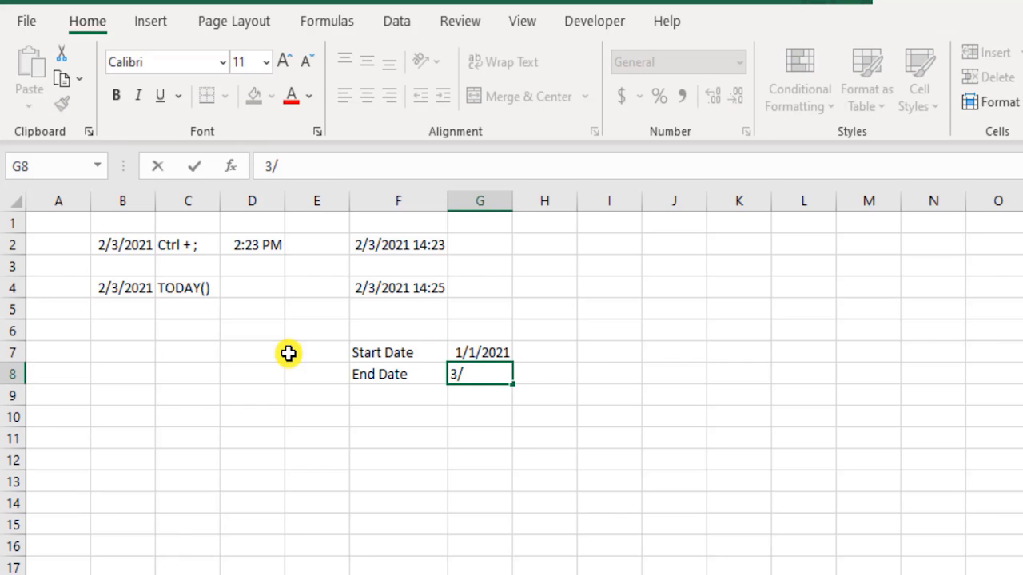
text(31/2021)
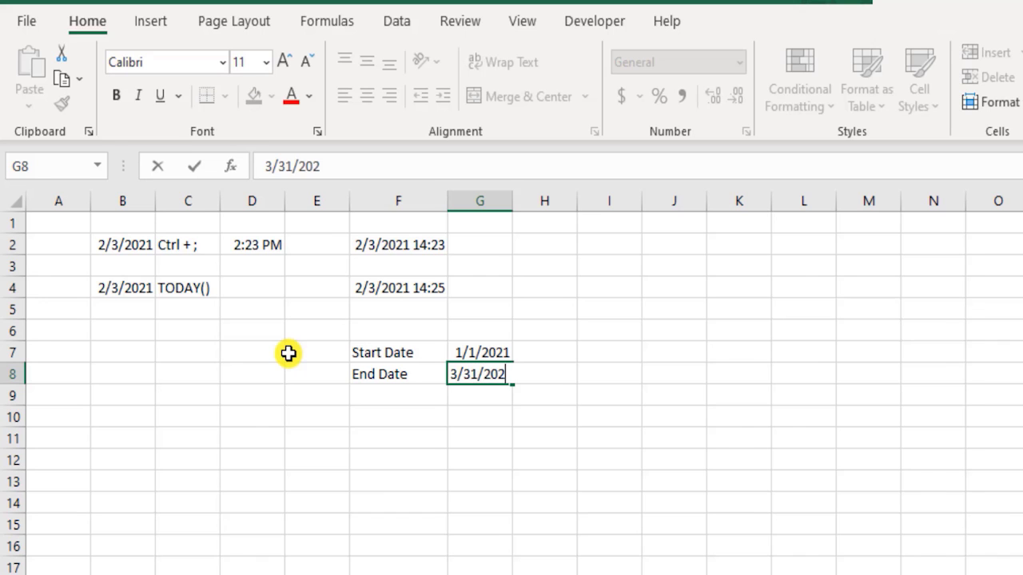
key(Return)
Review the start and end date labels and their values in F7:G8.
key(Up)
key(Right)
key(Right)
key(Up)
key(Left)
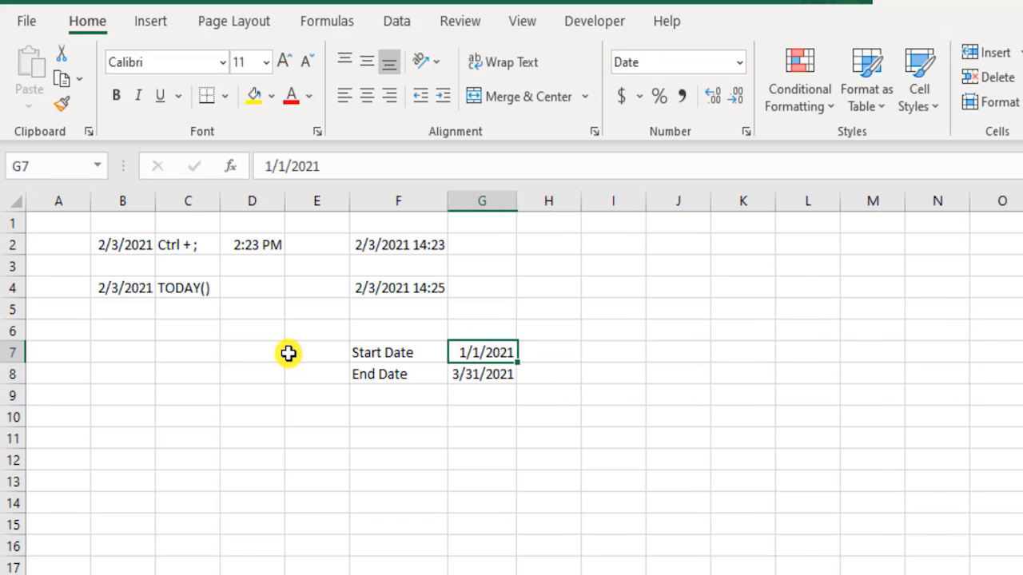
key(Left)
key(shift+Right)
key(shift+Down)
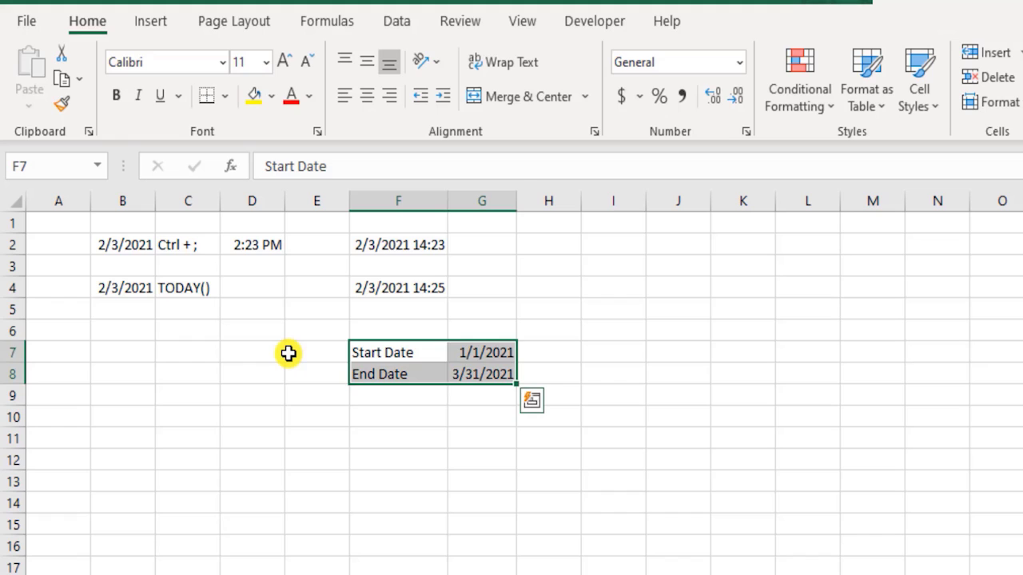
key(shift+Left)
key(shift+Up)
key(Right)
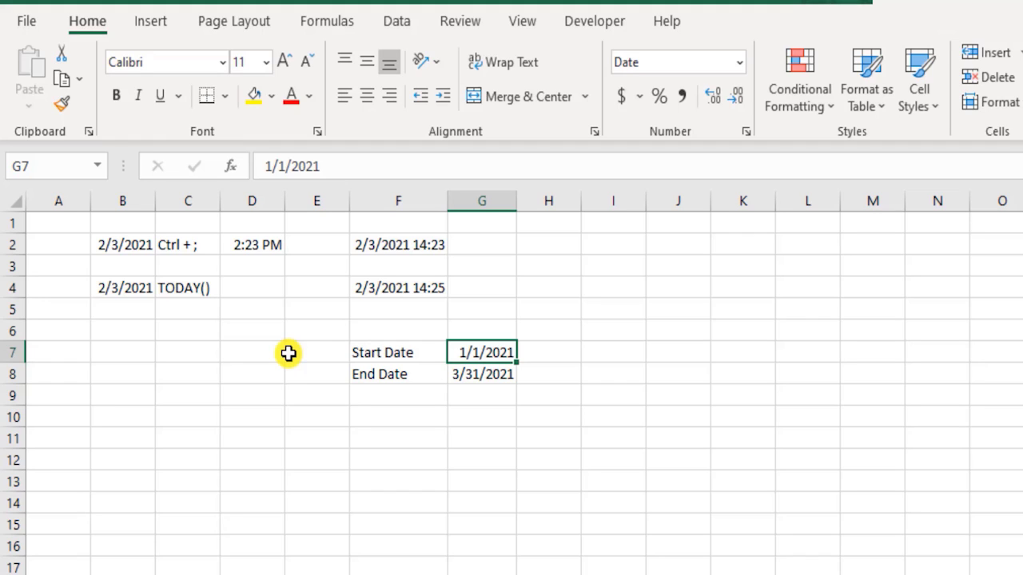
Enter the label DAY in cell J7.
key(Right)
key(Right)
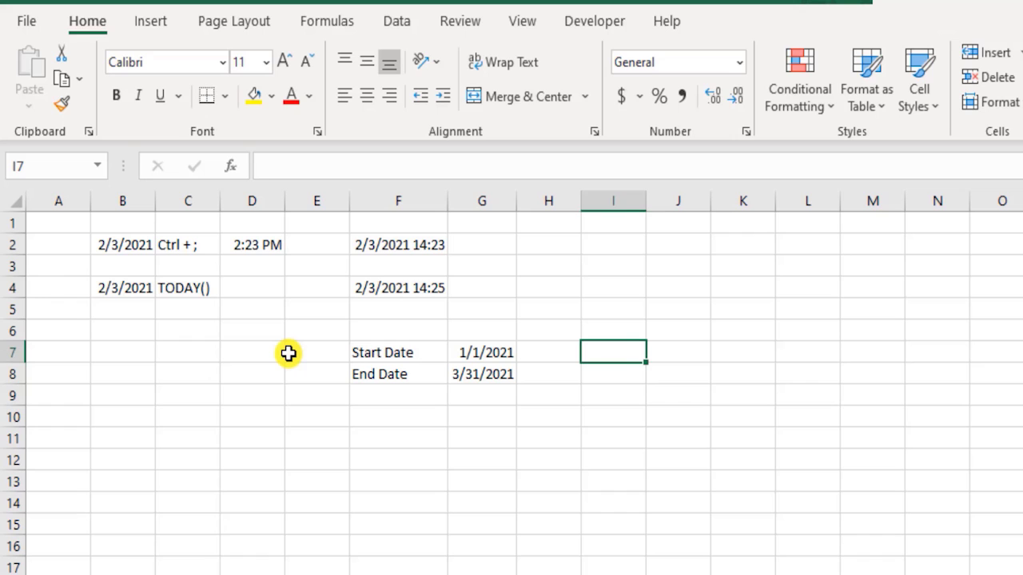
key(Right)
text(DAY)
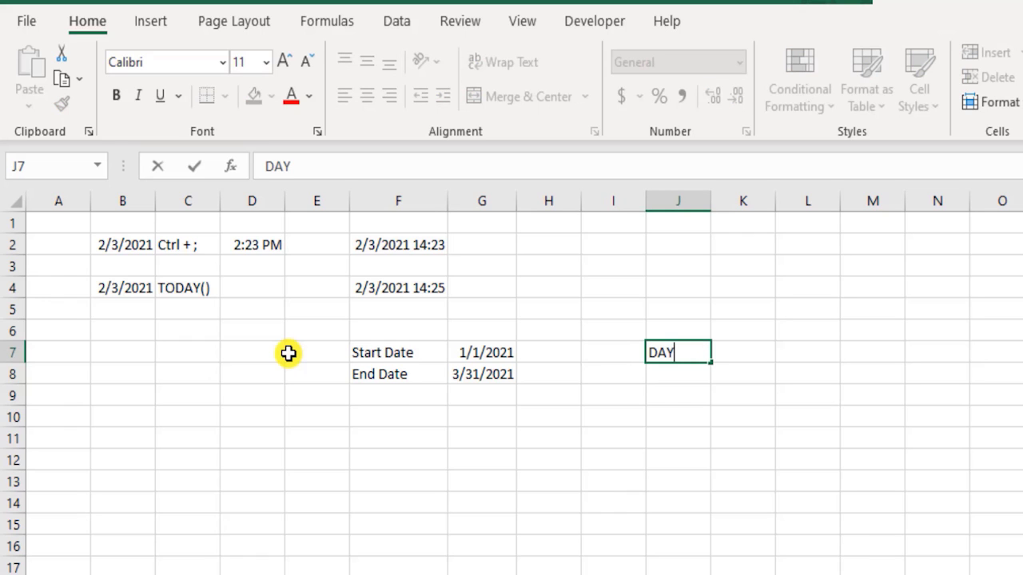
key(Return)
key(Up)
key(Right)
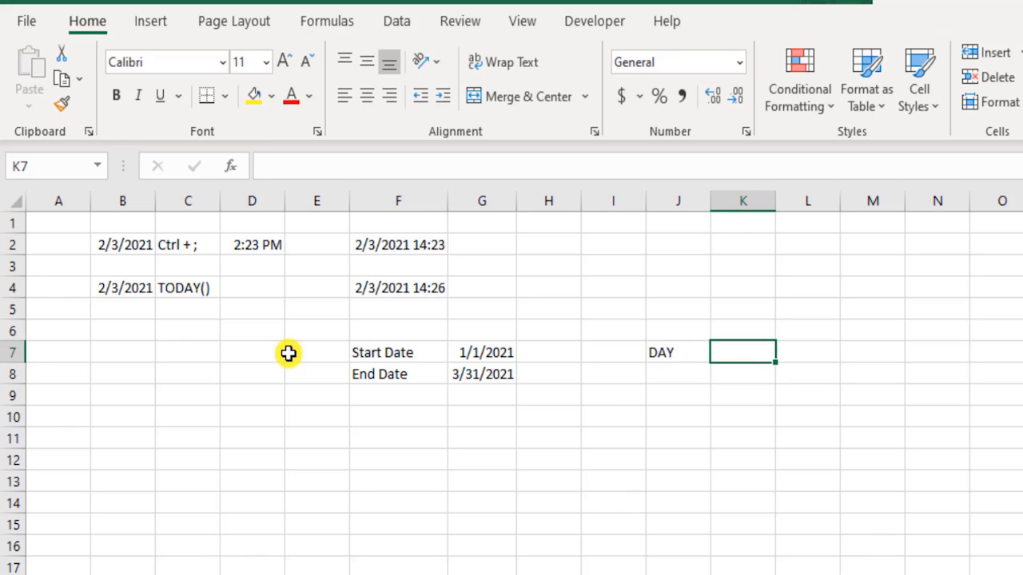
text(=)
key(Left)
key(Left)
key(Left)
key(Left)
key(Down)
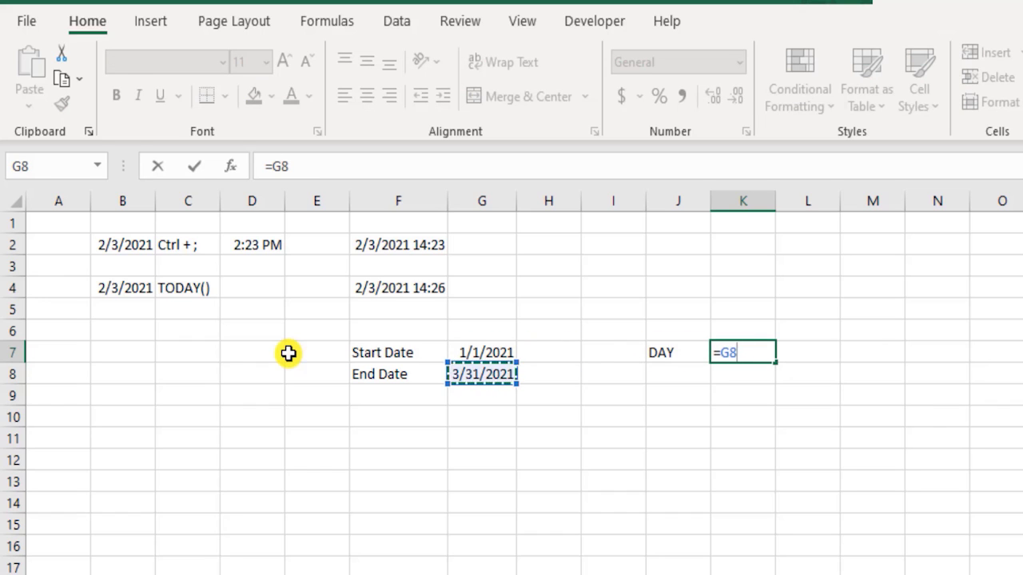
key(BackSpace)
key(BackSpace)
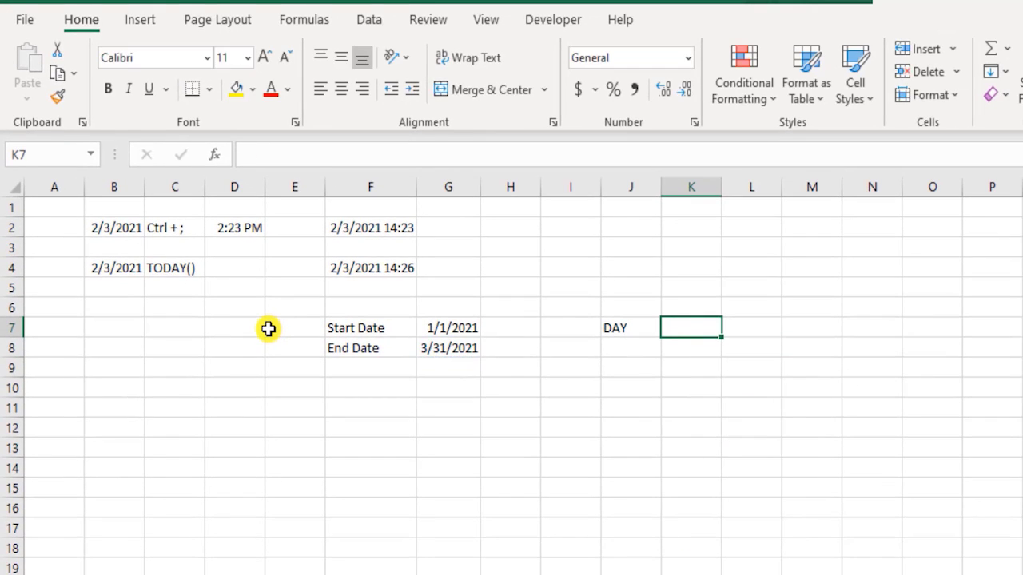
Enter the formula =DAY(G8) in K7 to extract the day from the end date.
text(da)
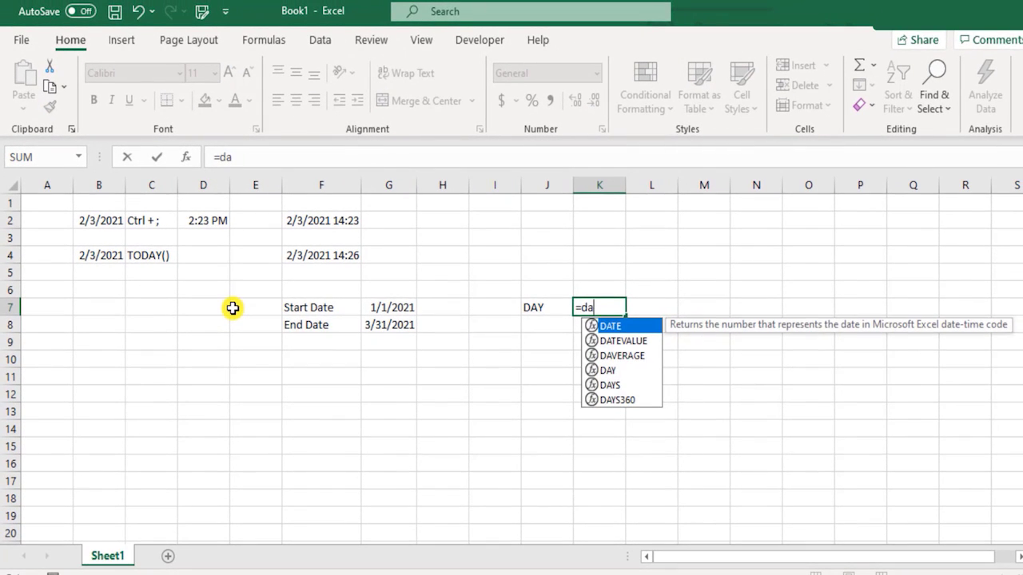
text(y)
key(Tab)
key(Down)
key(Left)
key(Left)
key(Left)
key(Left)
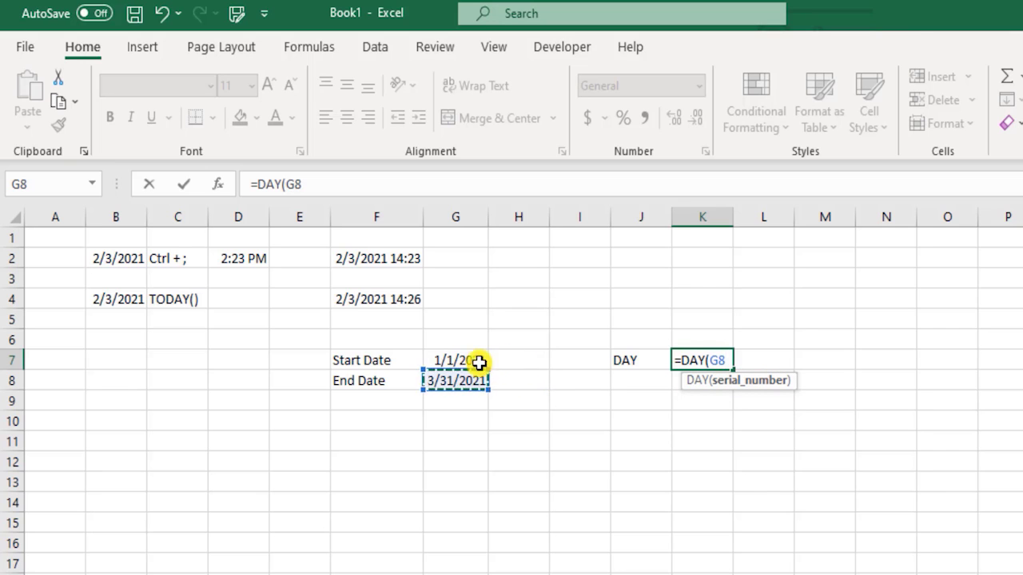
text())
key(Return)
Enter the serial number 44123 in J9 and format the cell as Short Date.
key(Return)
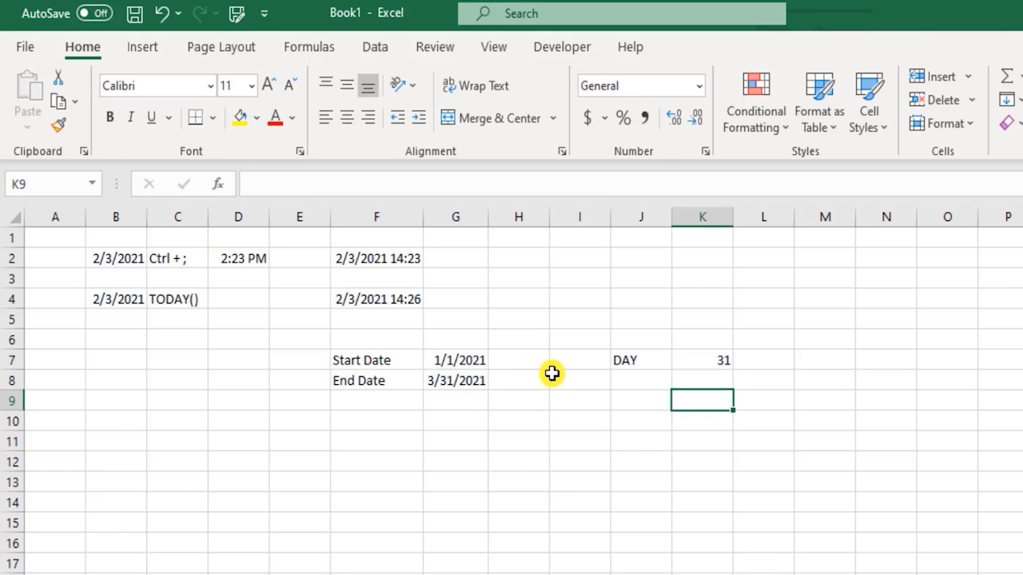
key(Left)
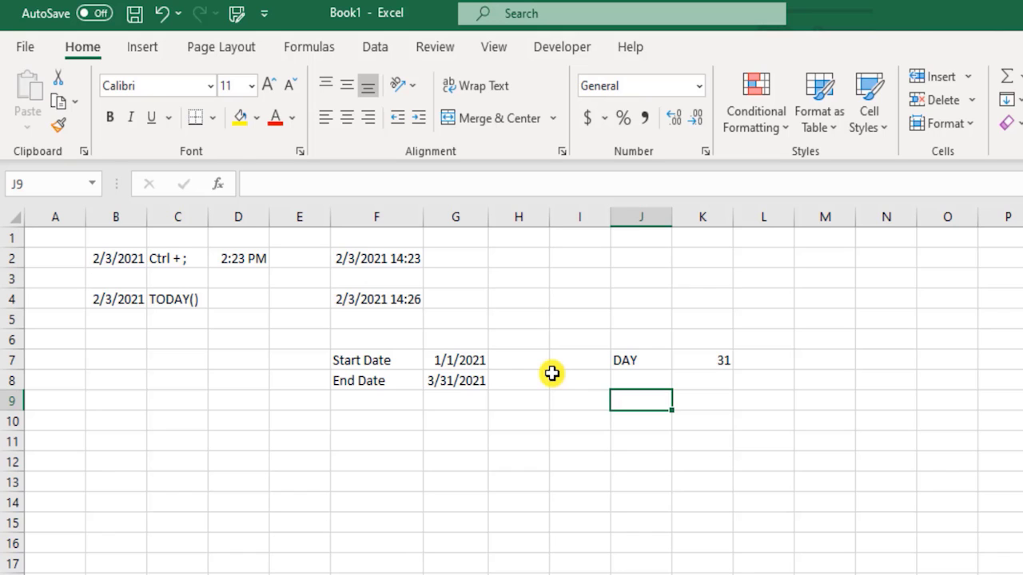
text(44123)
key(Return)
key(Up)
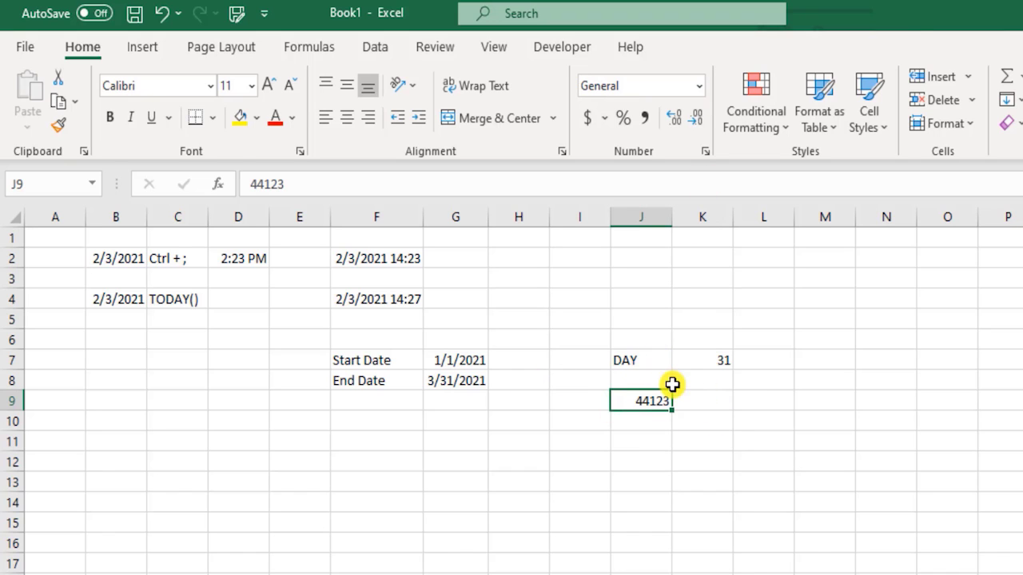
click(697, 87)
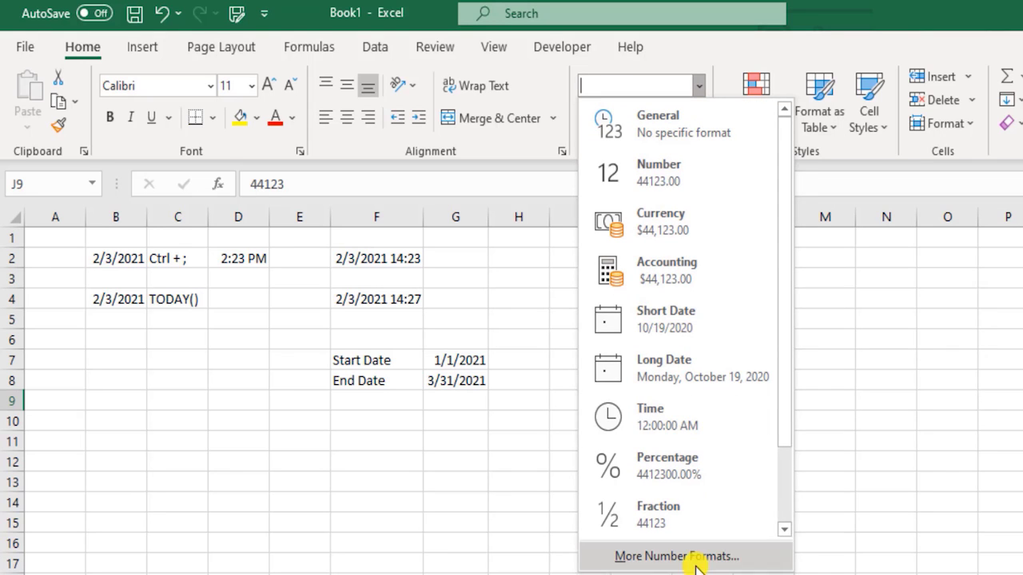
click(685, 328)
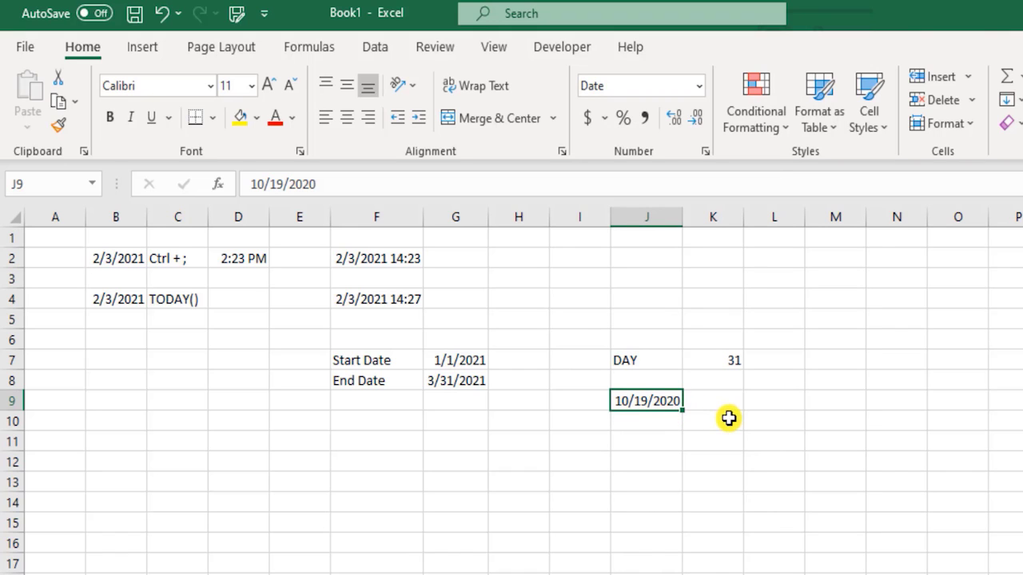
Enter the serial number 123456 in J11 and apply the day-month-year date format to it.
click(653, 441)
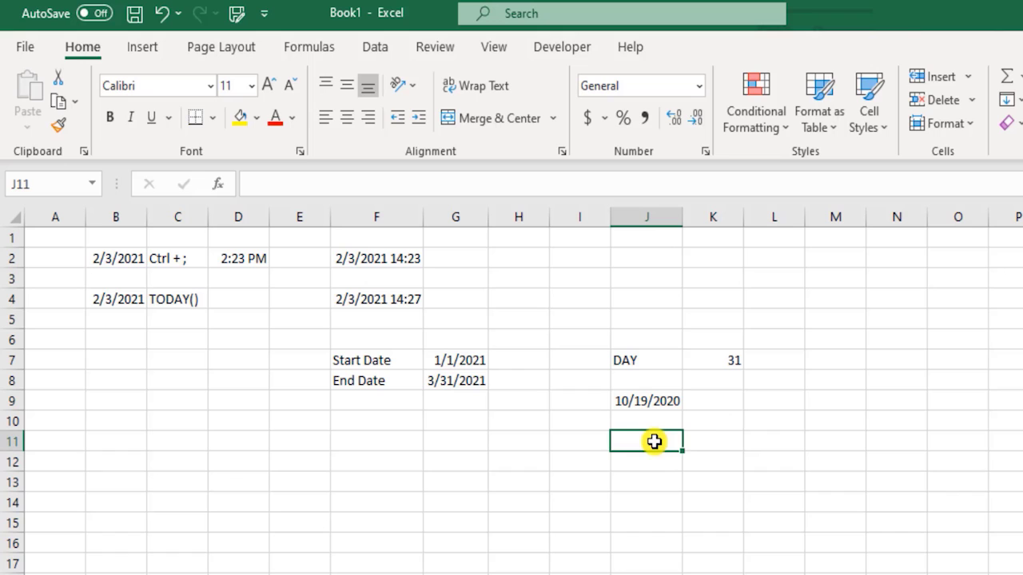
text(12345)
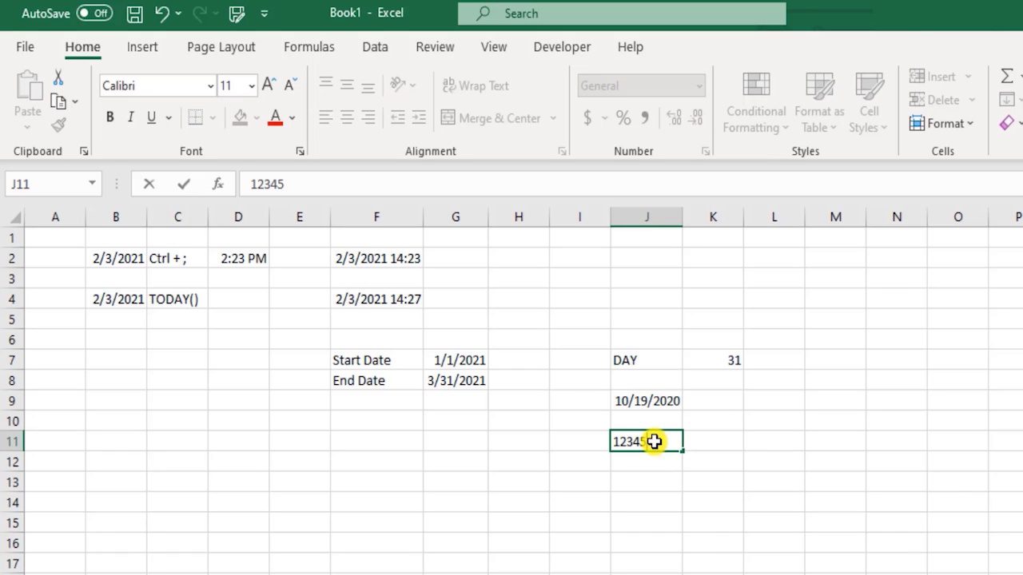
text(6)
click(774, 431)
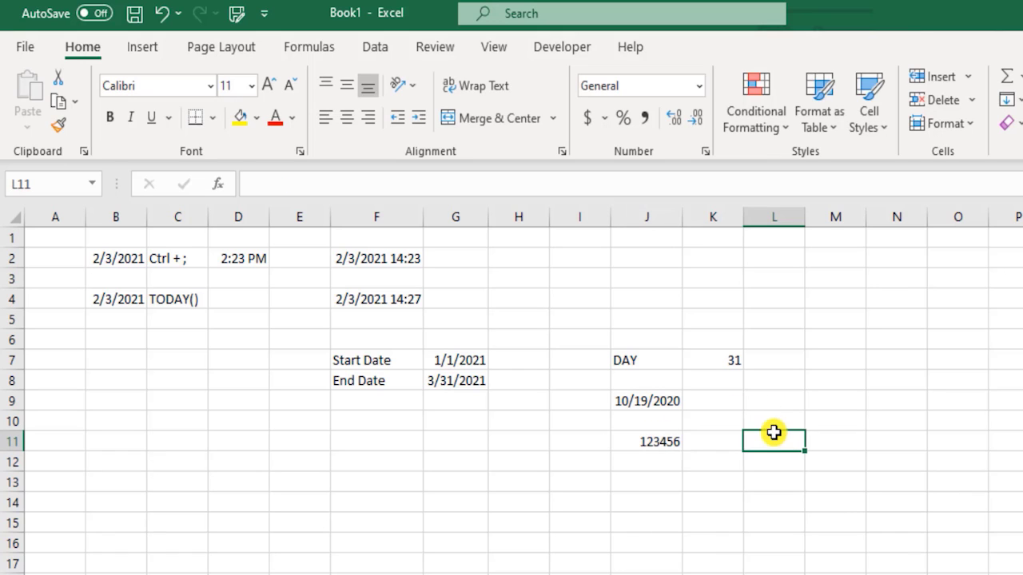
click(664, 440)
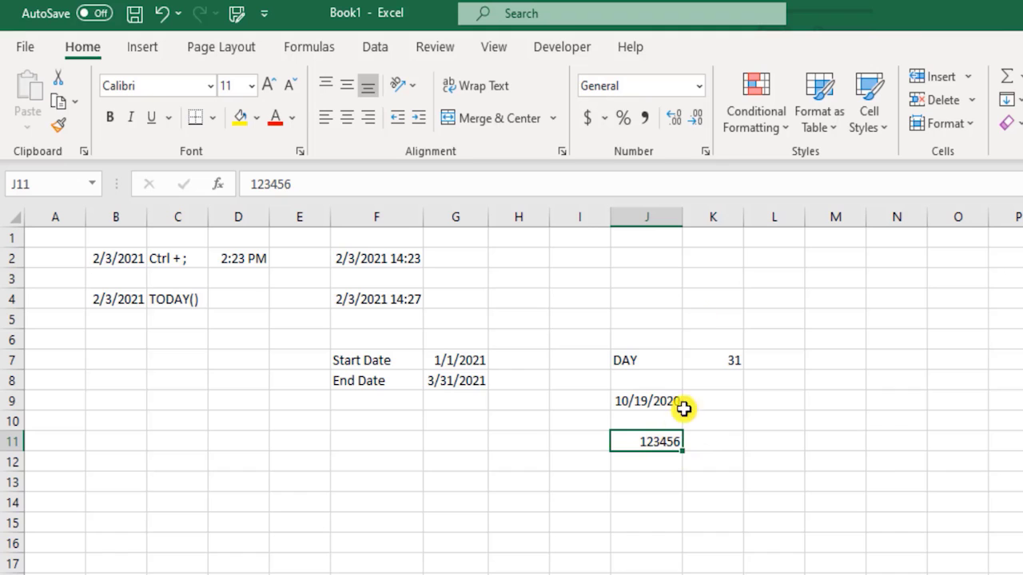
key(ctrl+shift+3)
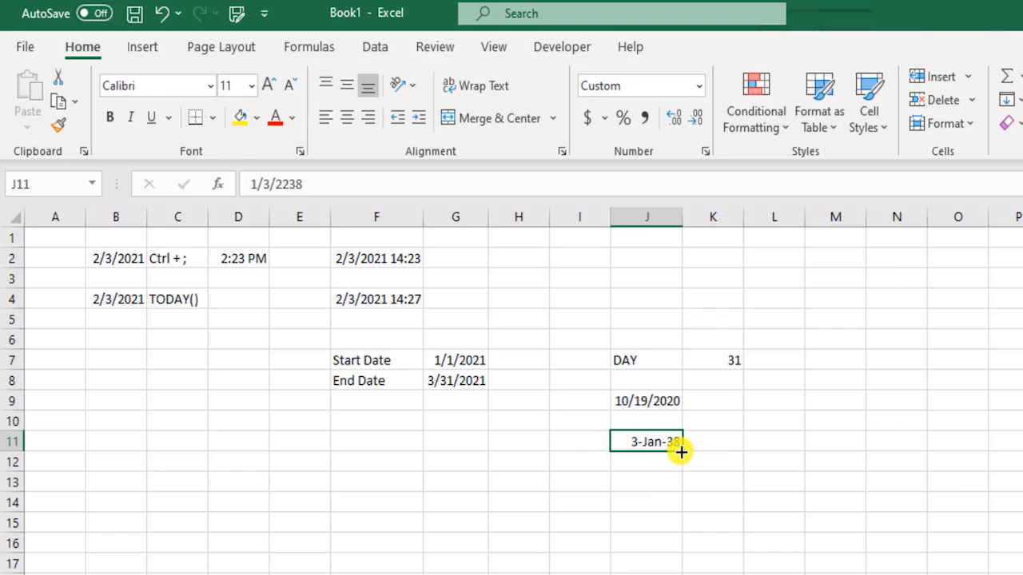
Re-enter 123456 in J11 and change the cell's format to Number.
text(123456)
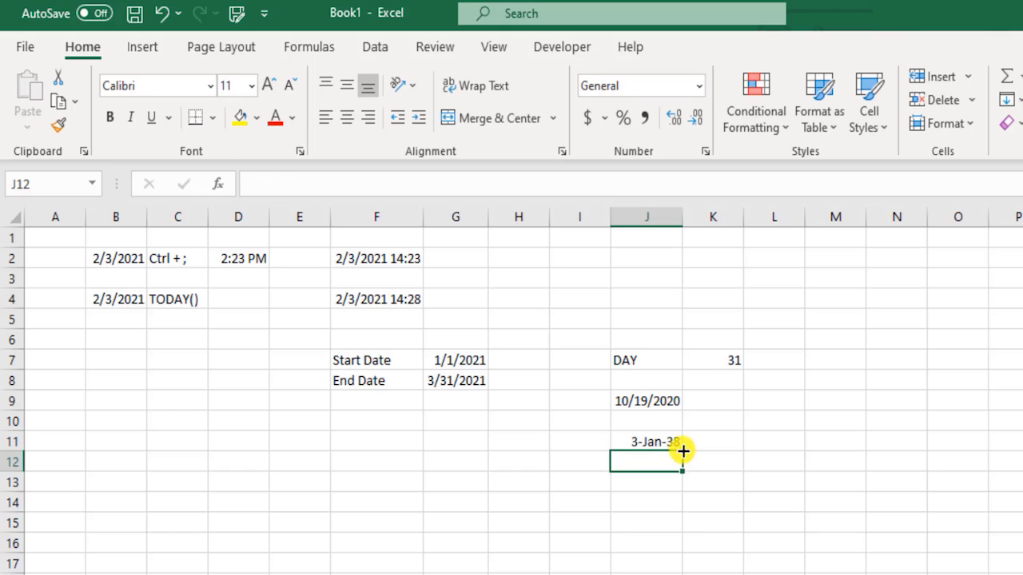
click(668, 440)
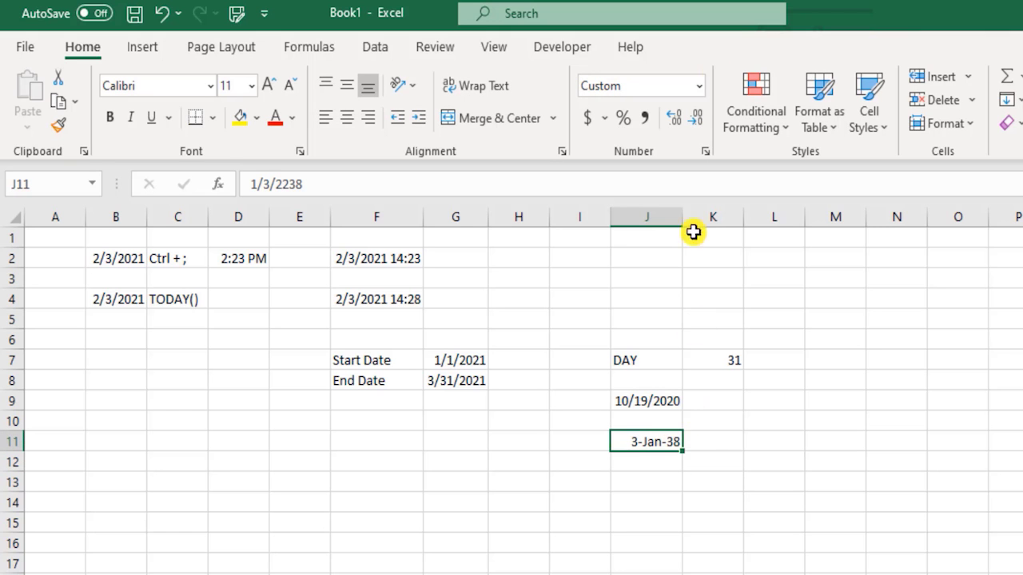
click(699, 86)
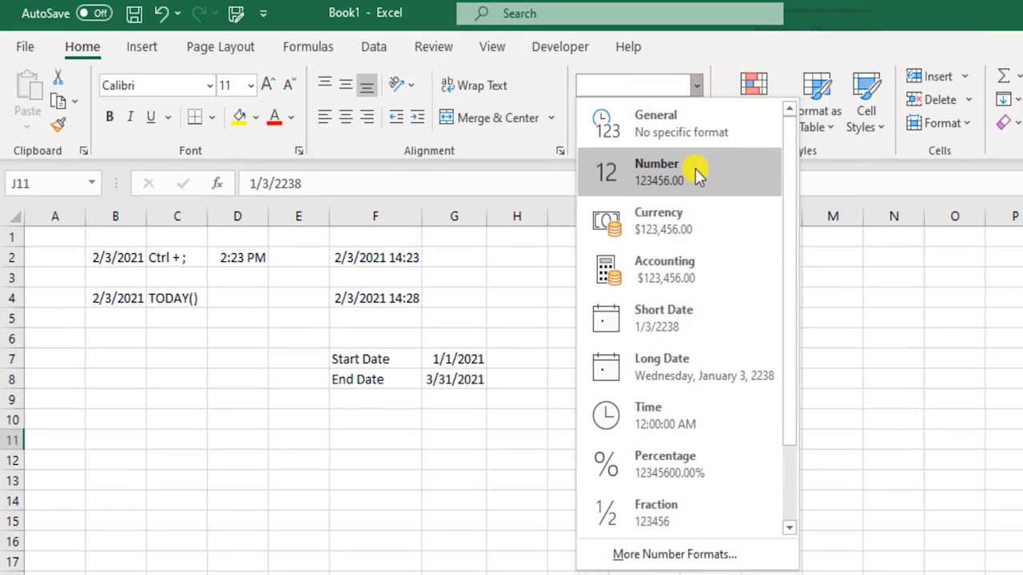
click(696, 168)
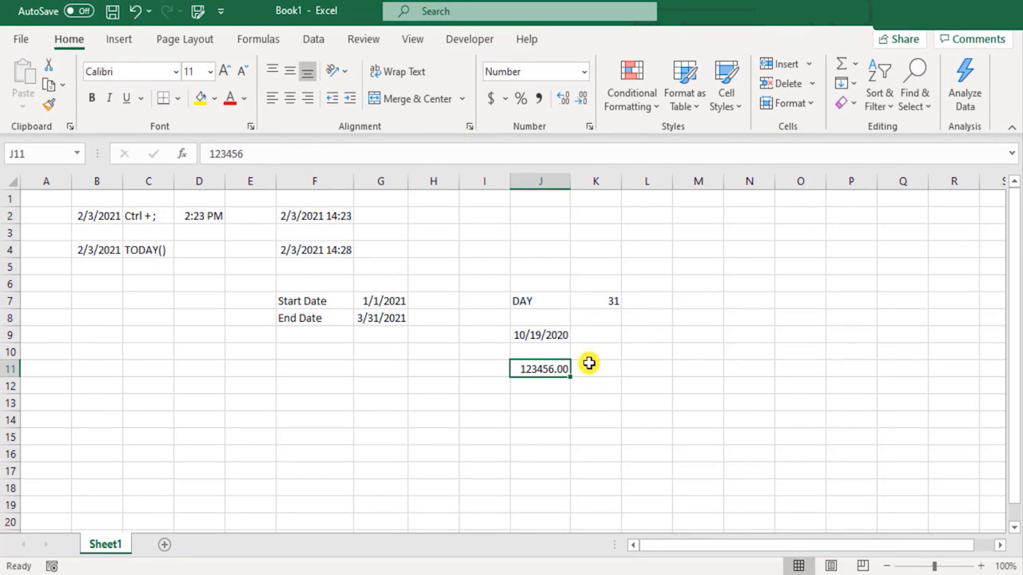